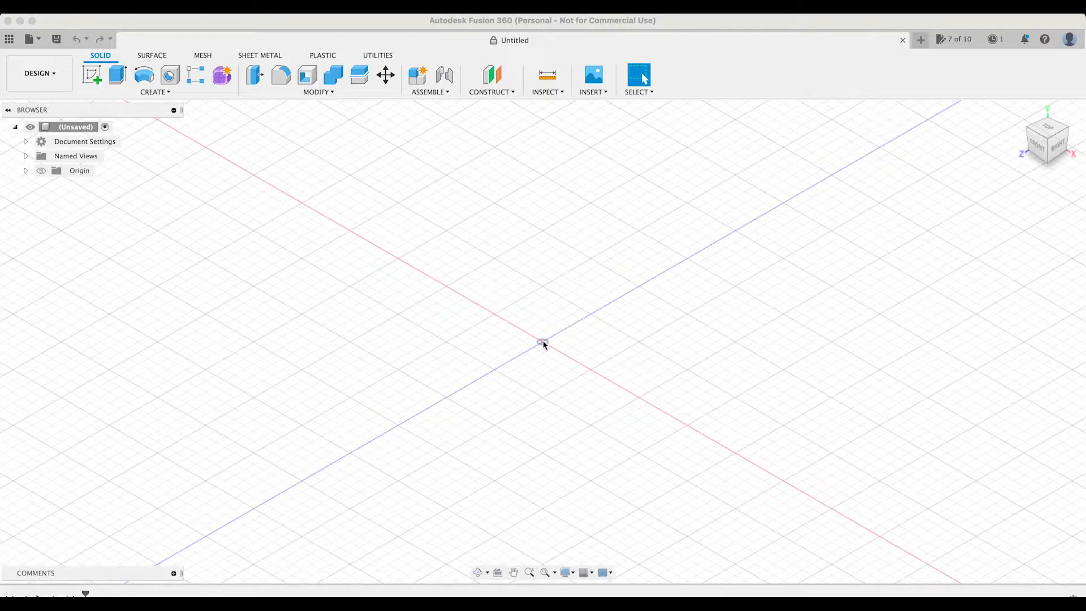
Create a new sketch on the horizontal XZ origin plane.
click(91, 75)
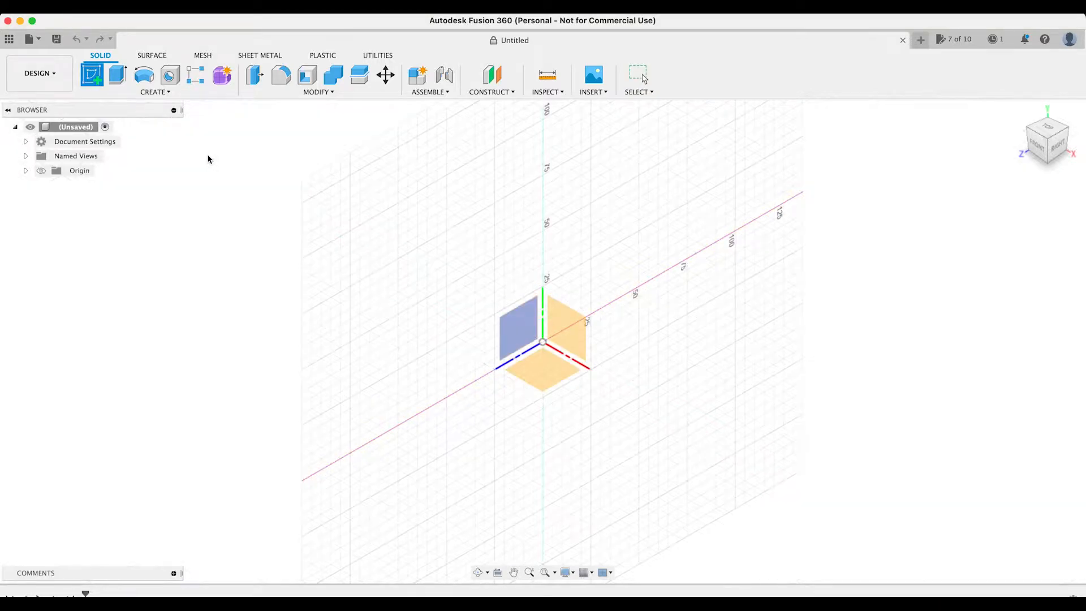
click(541, 368)
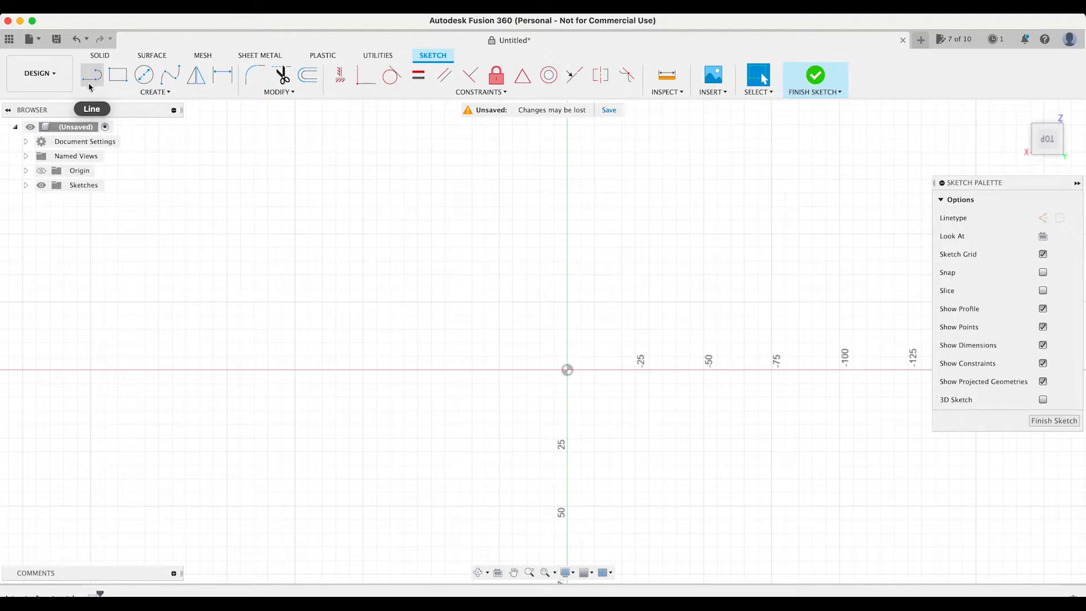
click(529, 573)
mouse_move(591, 499)
mouse_down()
mouse_move(473, 454)
mouse_move(867, 578)
mouse_up()
click(514, 573)
mouse_move(639, 531)
mouse_down()
mouse_move(532, 509)
mouse_move(296, 494)
mouse_move(363, 519)
mouse_up()
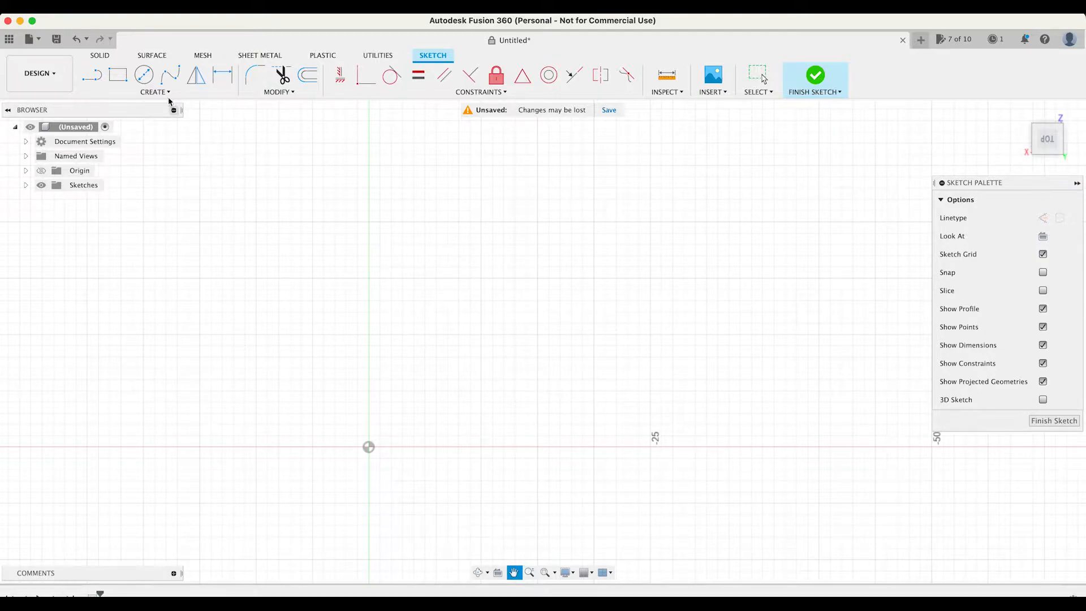
Sketch the profile's upper outline near the origin: about 1 mm vertical, about 7.5 mm horizontal, a short outward slope and a short horizontal line.
click(92, 74)
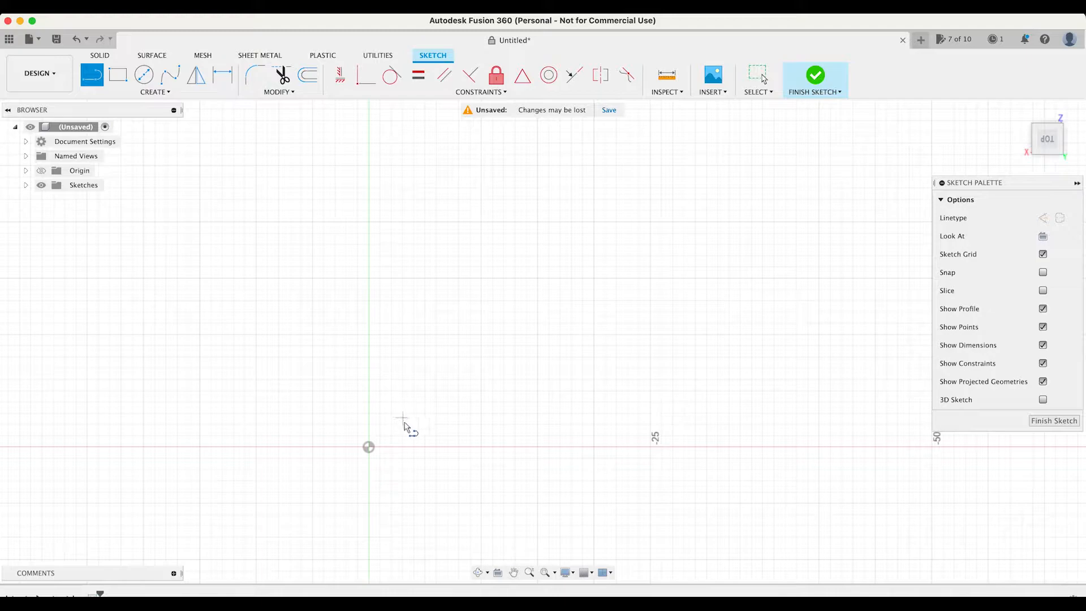
click(530, 573)
drag(504, 505, 588, 540)
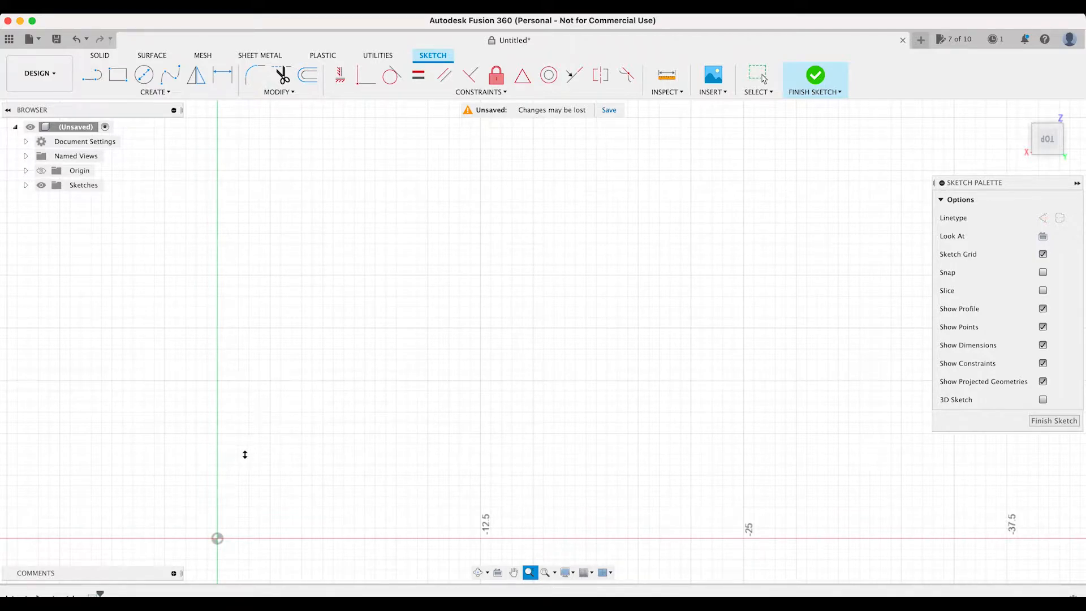
key(l)
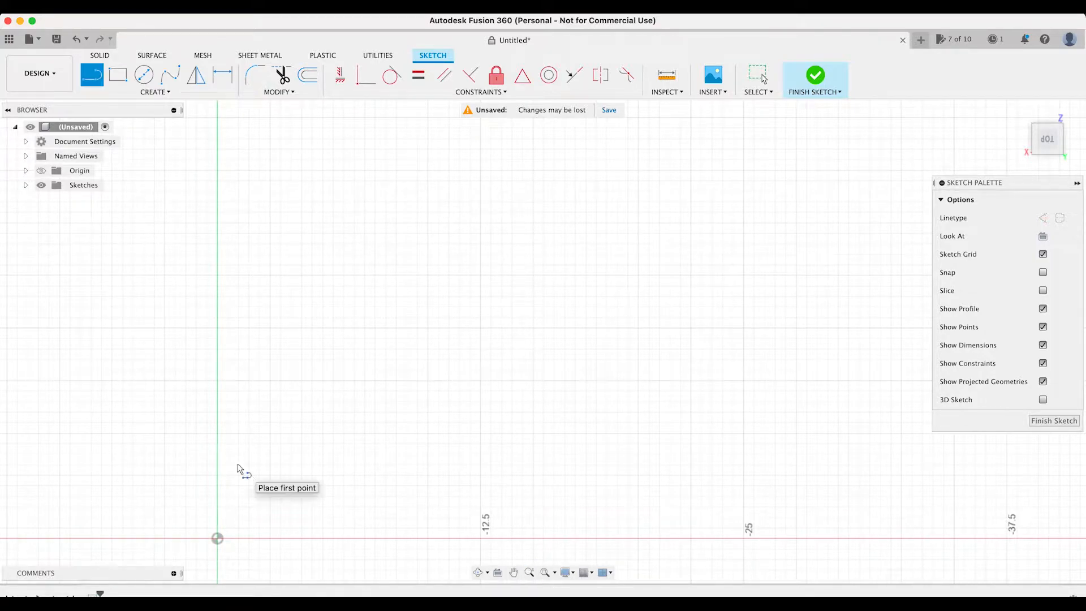
click(227, 460)
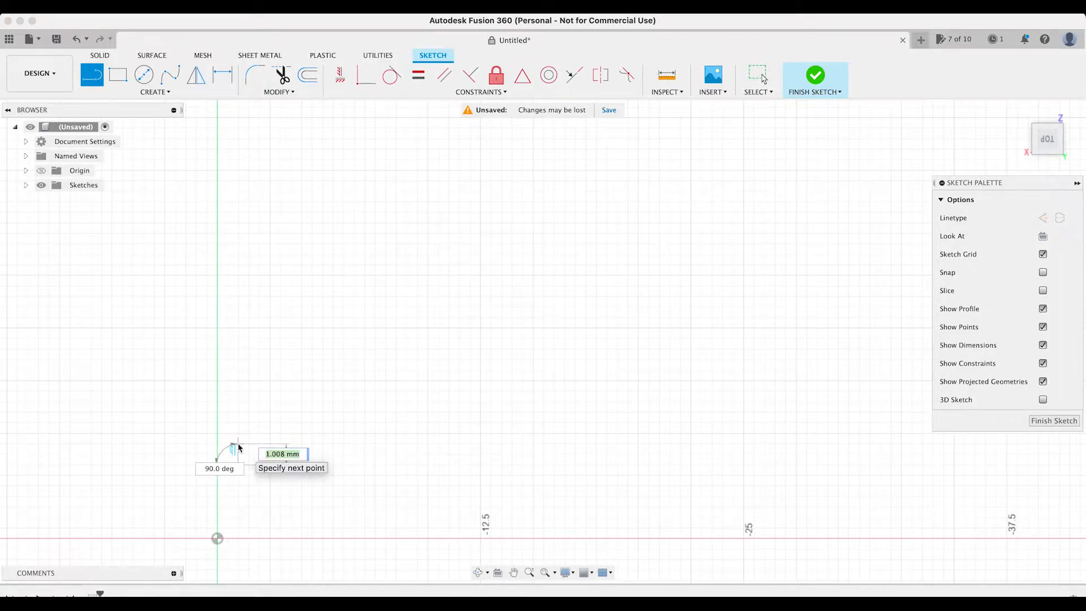
click(237, 445)
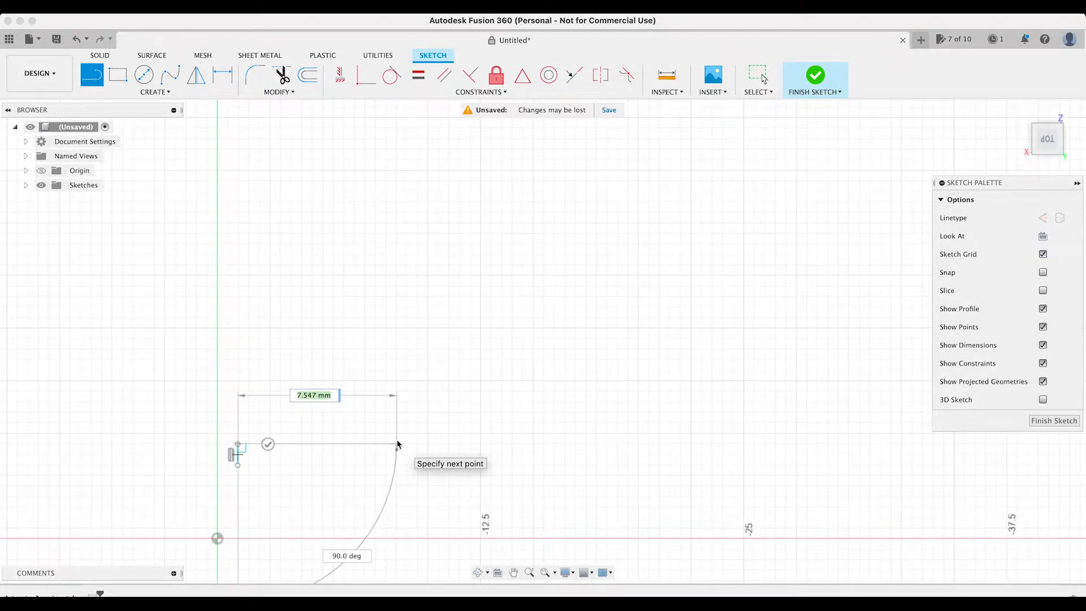
click(397, 444)
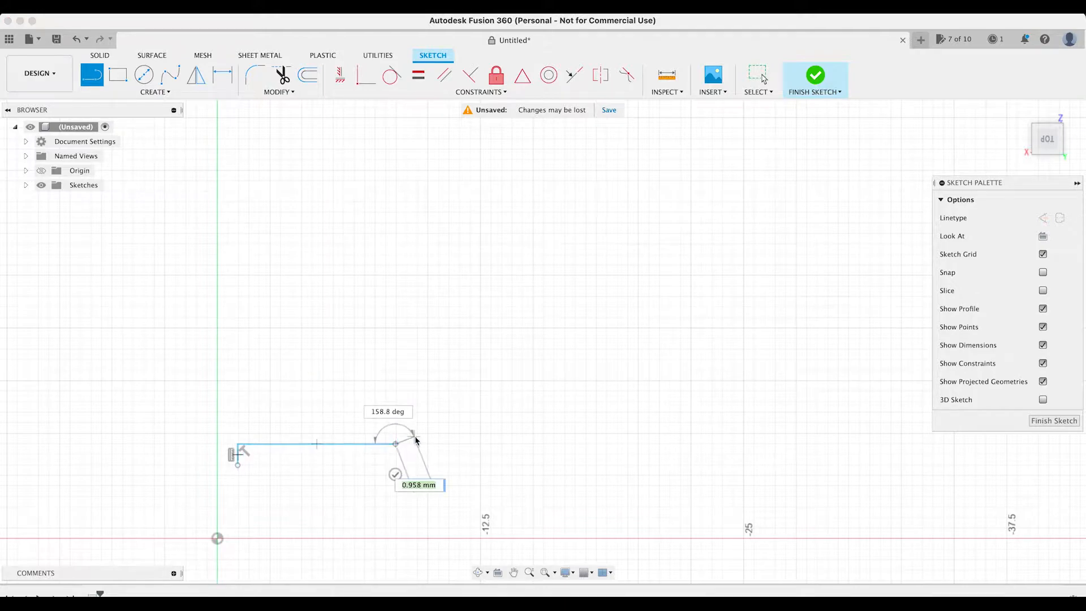
click(429, 433)
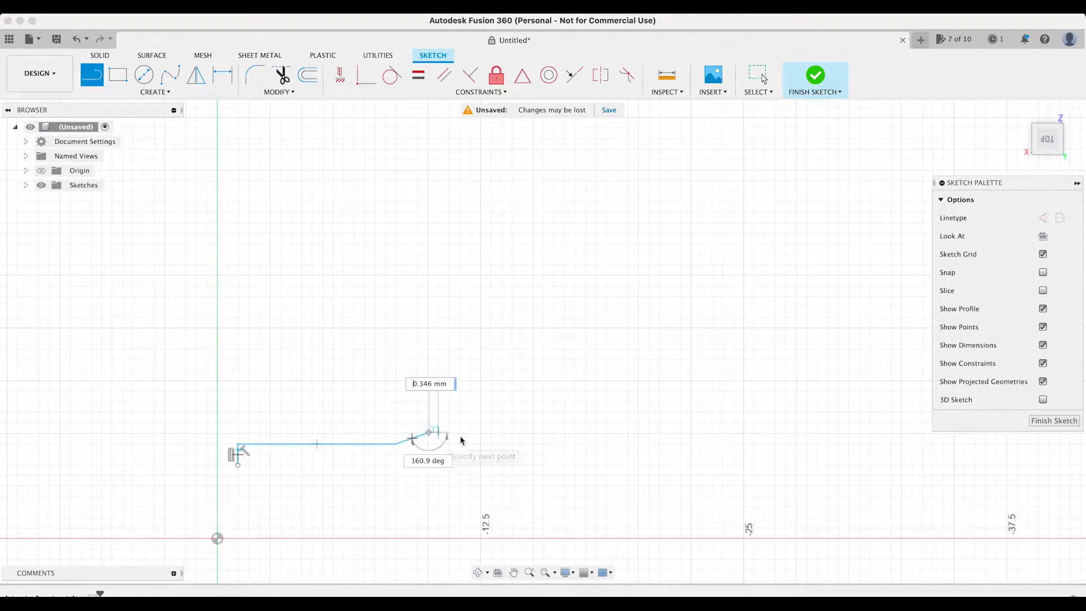
click(479, 434)
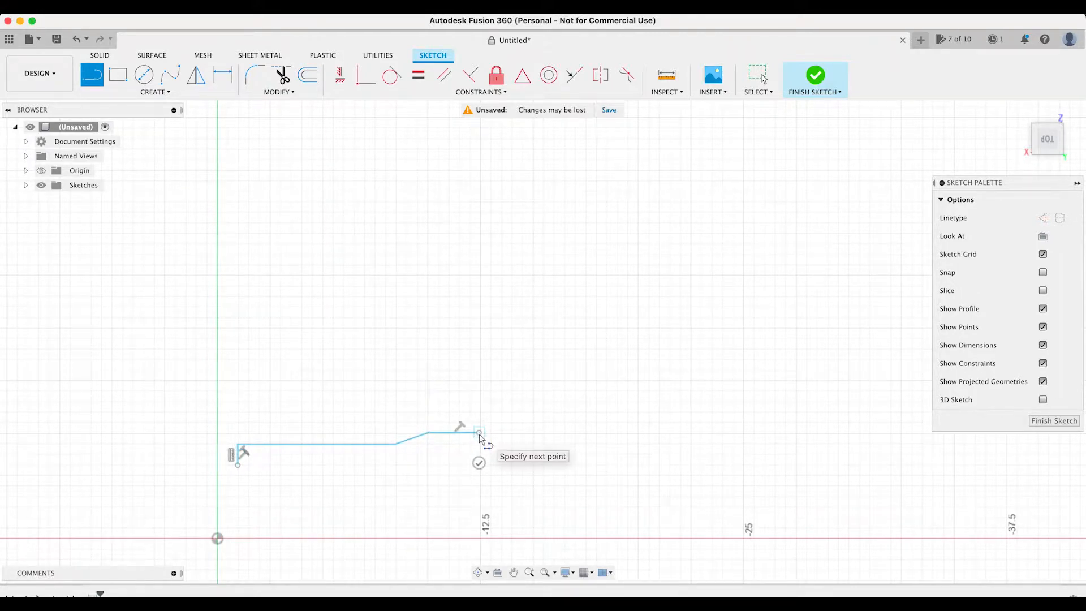
Continue the outline with the upper prong's slanted tip, a slot about 2.1 mm deep and 1.9 mm wide, and the lower prong's slanted tip.
click(473, 444)
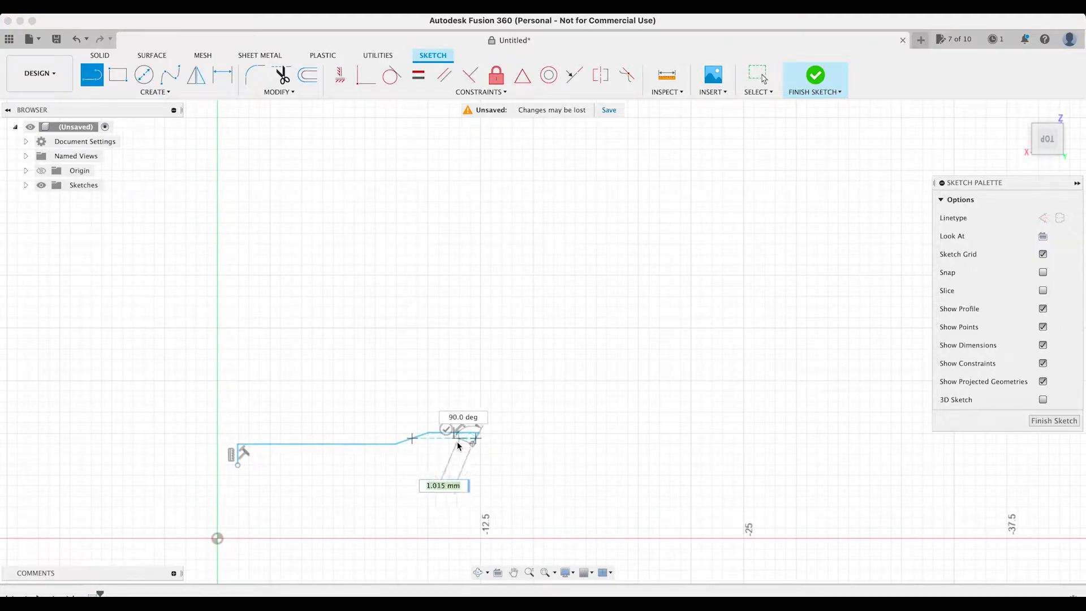
click(429, 444)
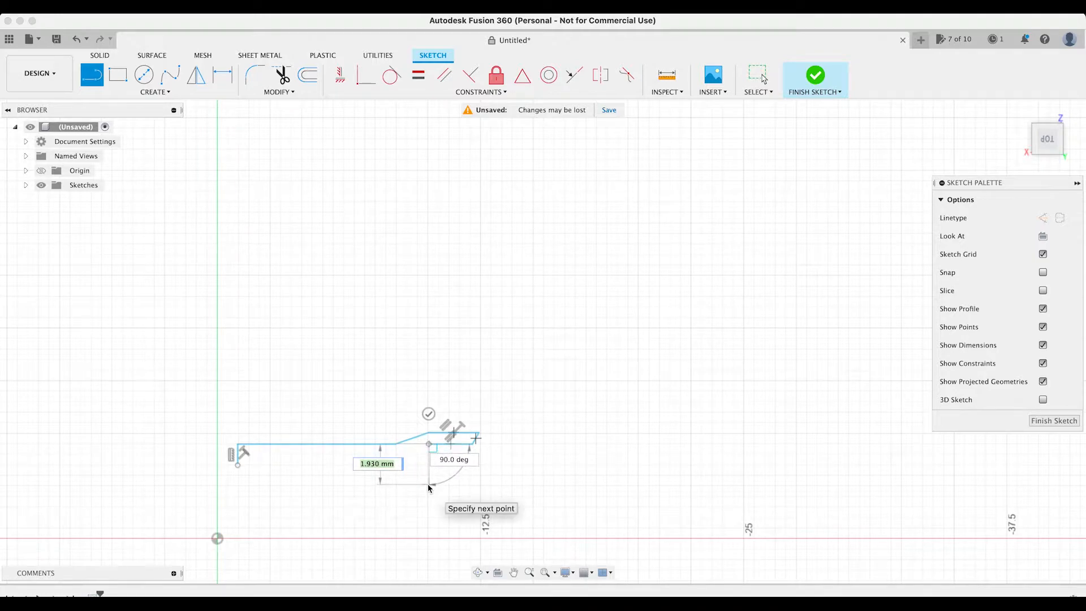
click(429, 484)
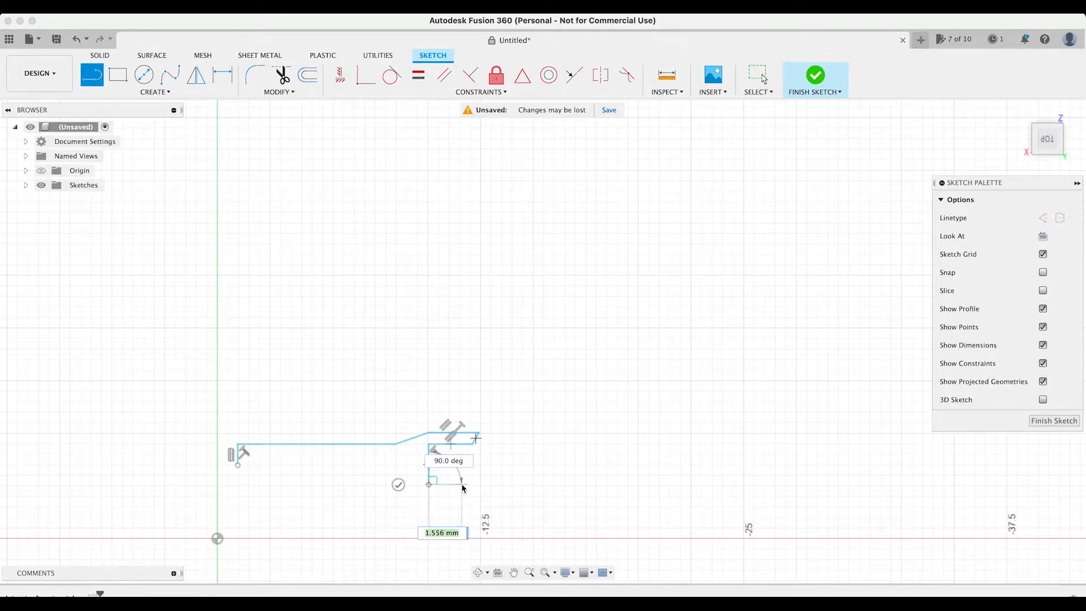
click(473, 485)
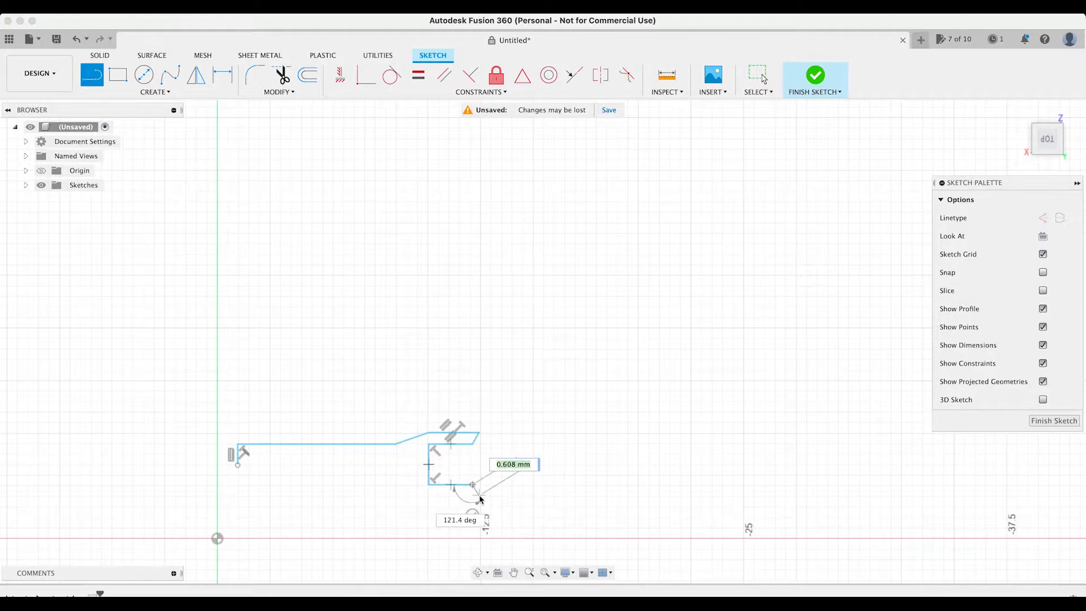
click(480, 496)
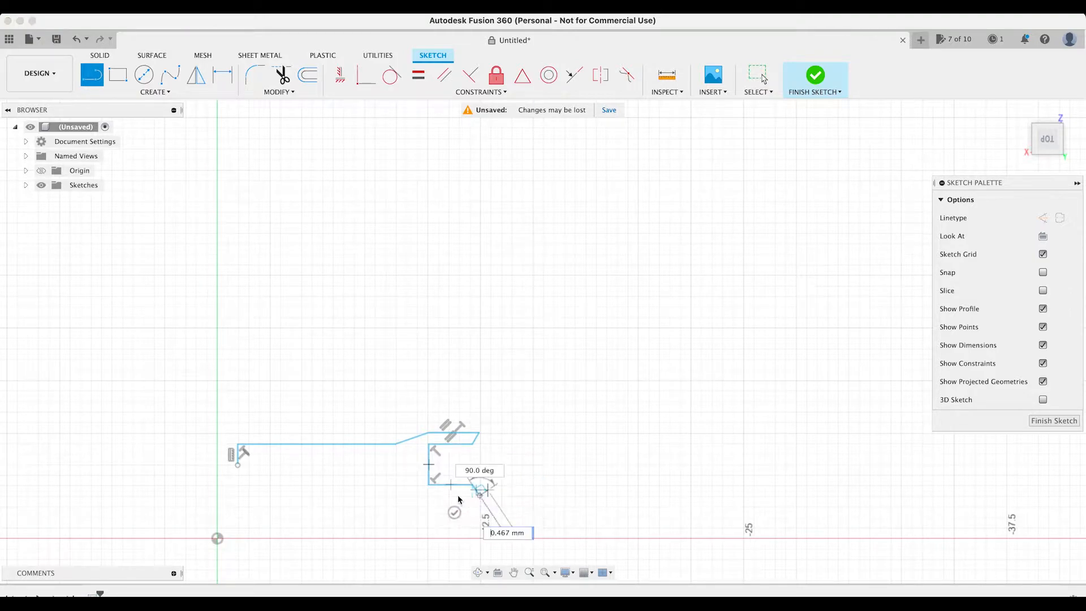
Complete the lower prong and inward slope, draw the lower edge about 7.5 mm long, and close the profile at its start.
click(429, 496)
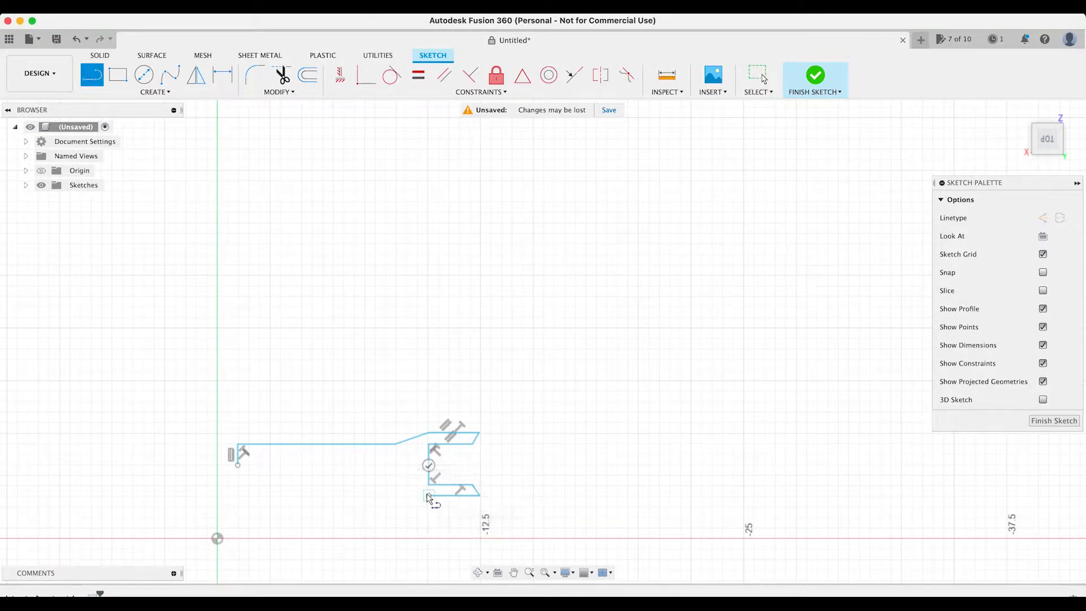
click(397, 485)
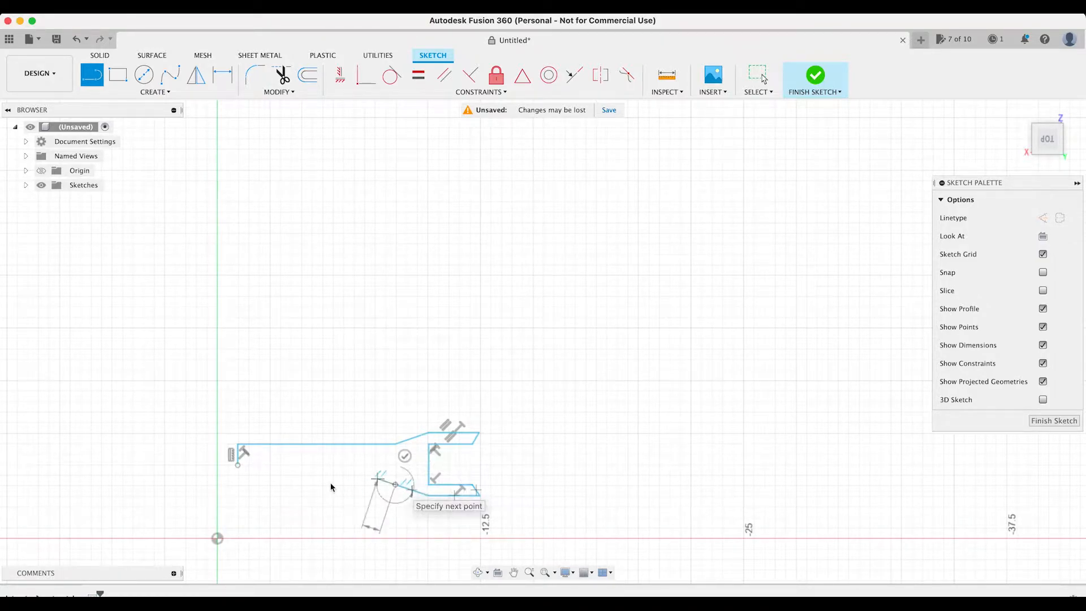
click(238, 485)
click(238, 445)
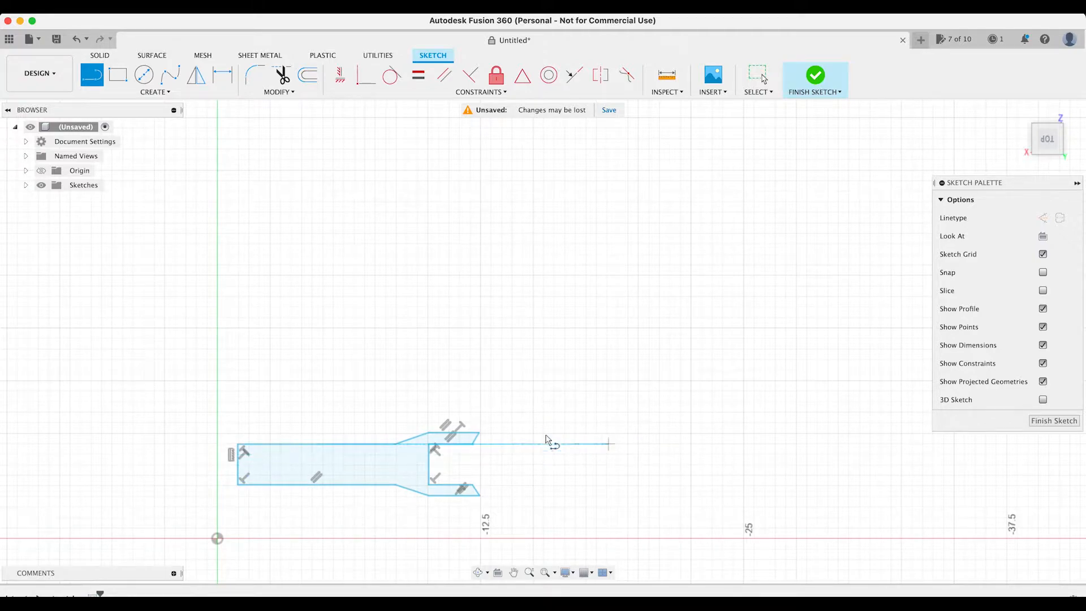
Finish the sketch and delete the stray slanted line beside the closed profile.
click(561, 455)
click(606, 392)
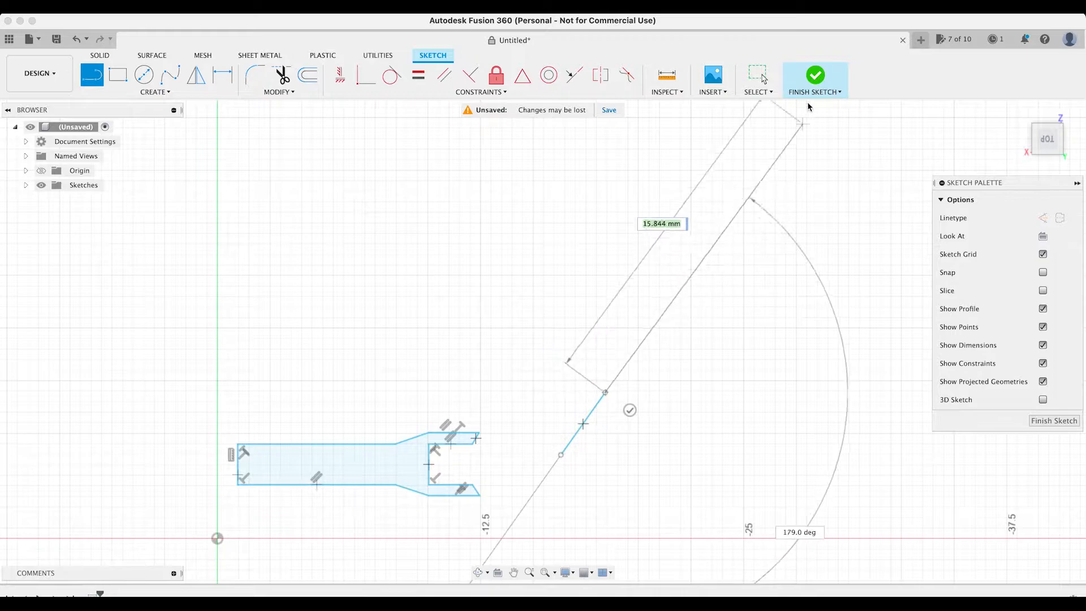
click(815, 90)
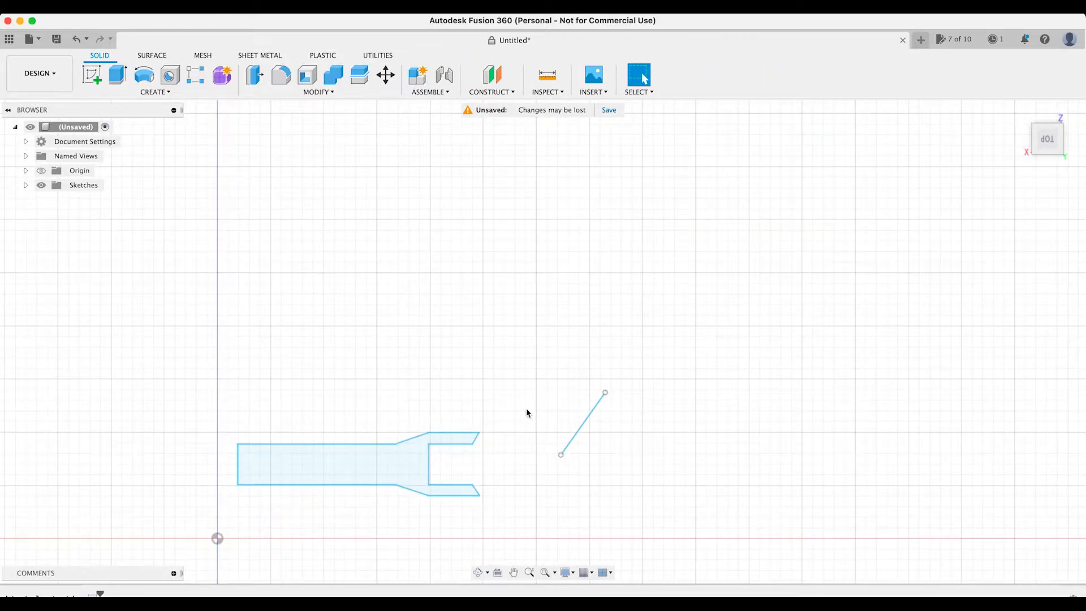
click(588, 422)
key(Delete)
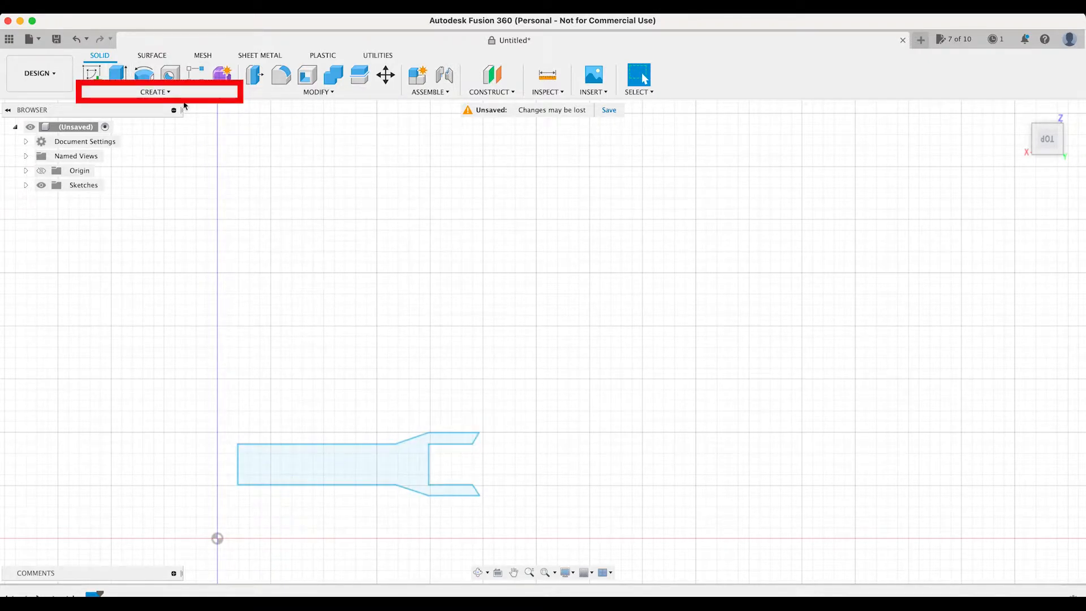
Start a Revolve of the fork-shaped profile and move its dialog close to the profile.
click(168, 92)
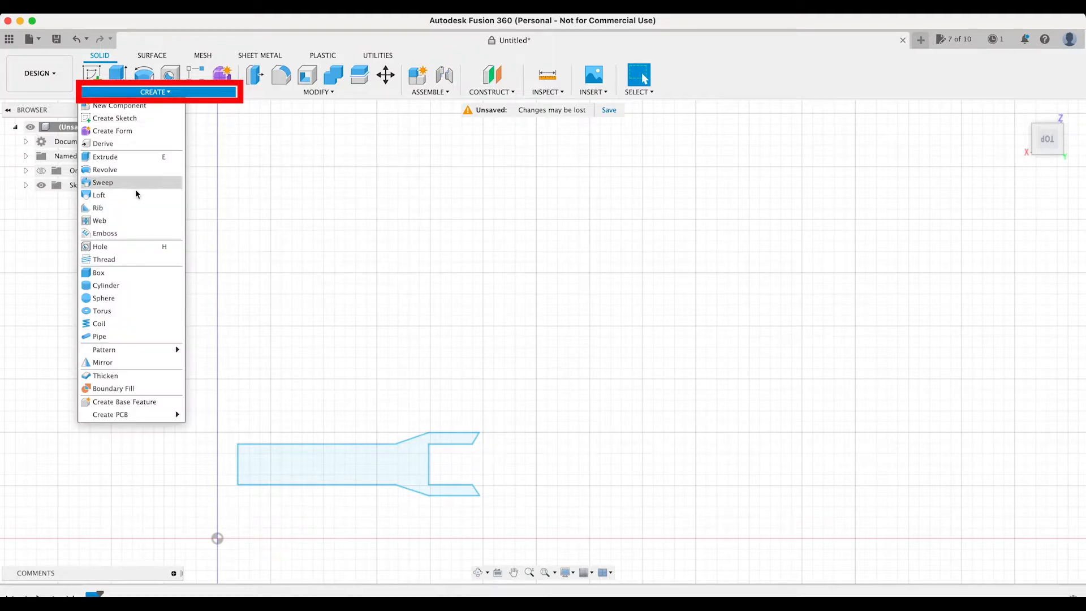
click(125, 171)
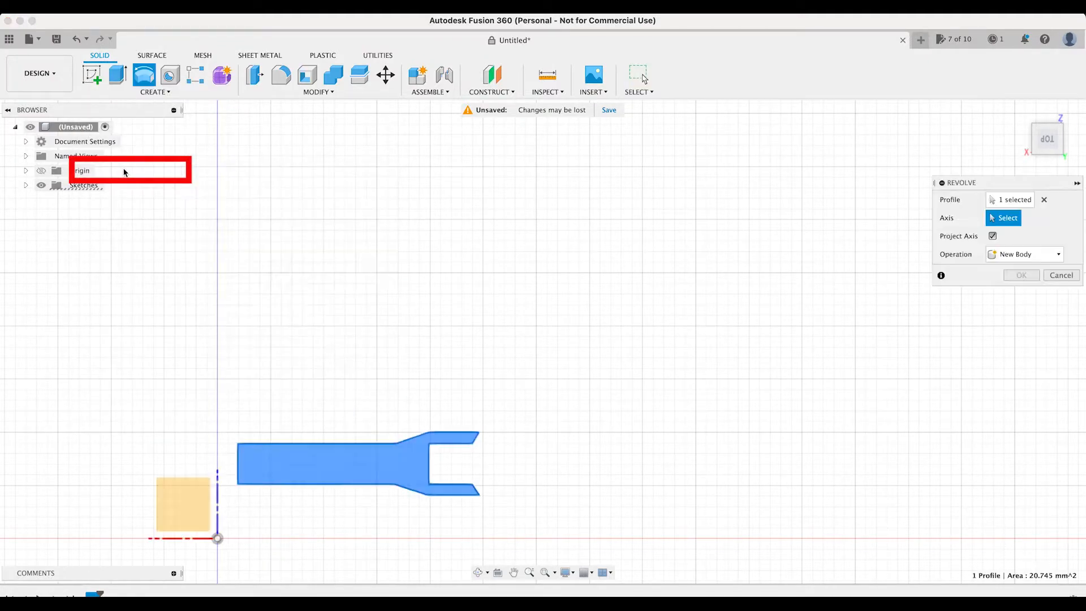
click(531, 573)
drag(592, 531, 550, 493)
click(482, 577)
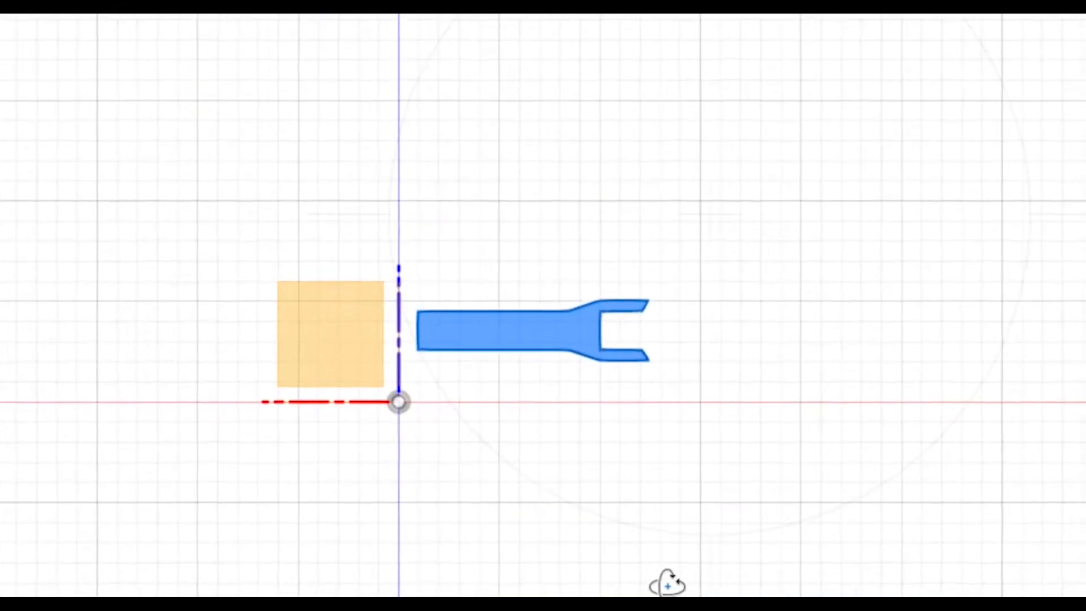
drag(523, 526, 496, 508)
drag(607, 541, 645, 547)
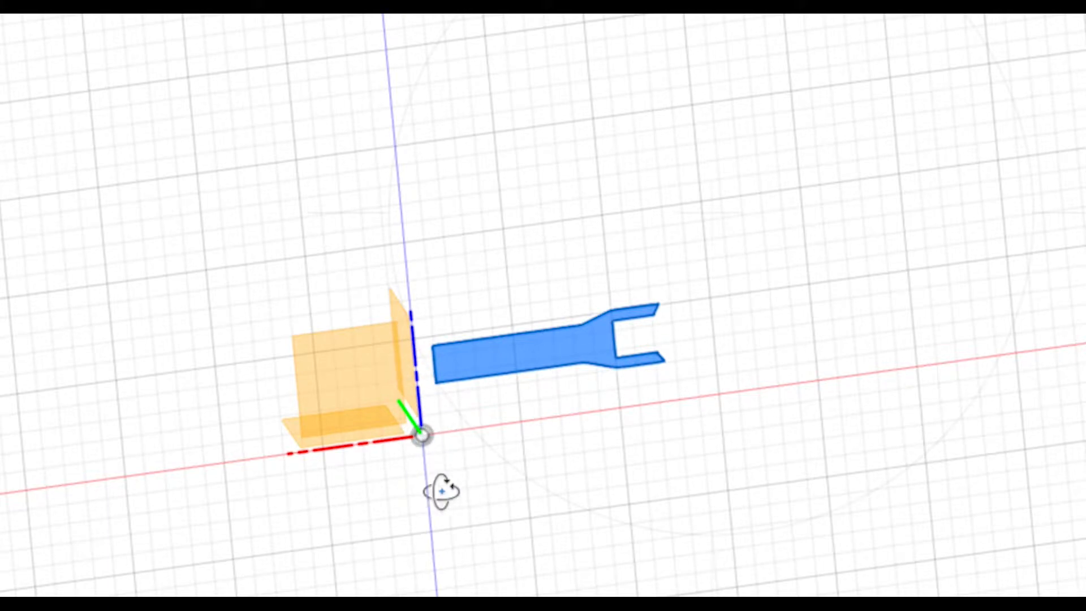
drag(432, 388, 663, 522)
drag(813, 465, 767, 303)
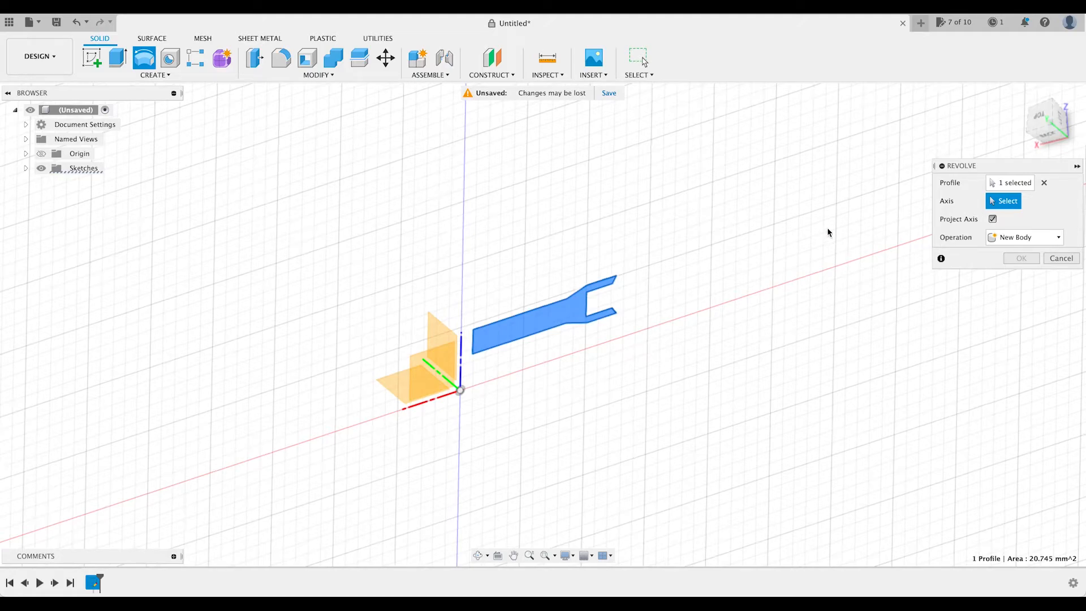
drag(1007, 169, 798, 225)
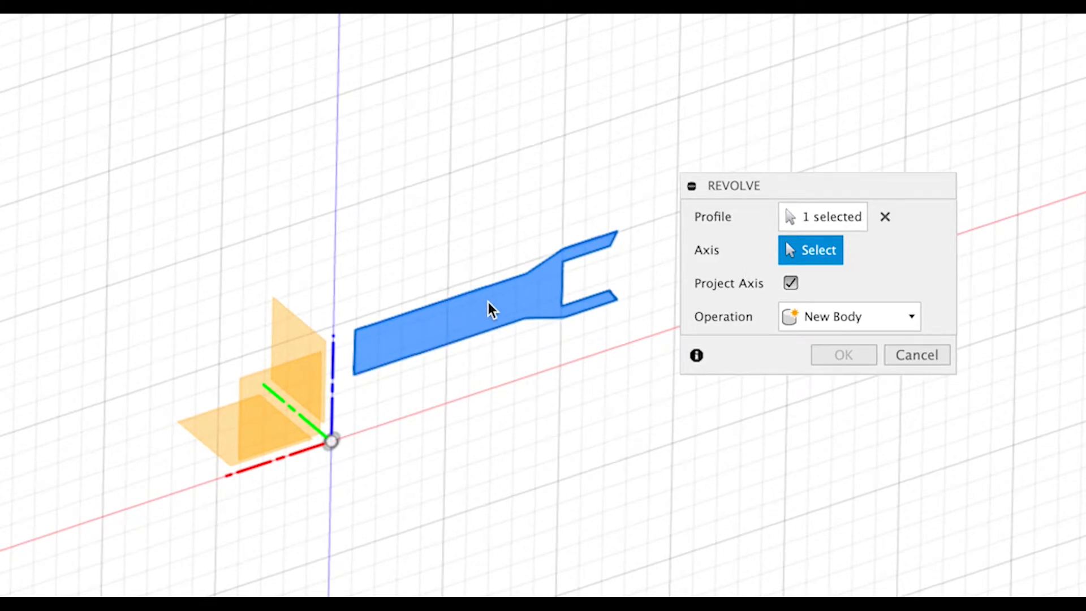
Reselect the fork-shaped profile and revolve it 360° about the Z axis as a new body.
click(840, 215)
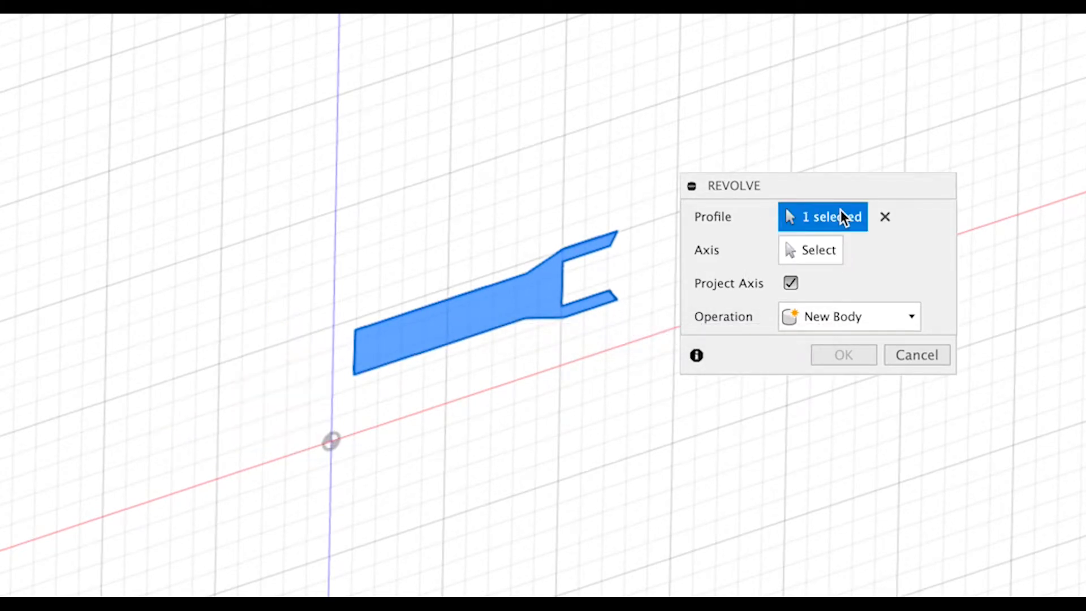
click(484, 322)
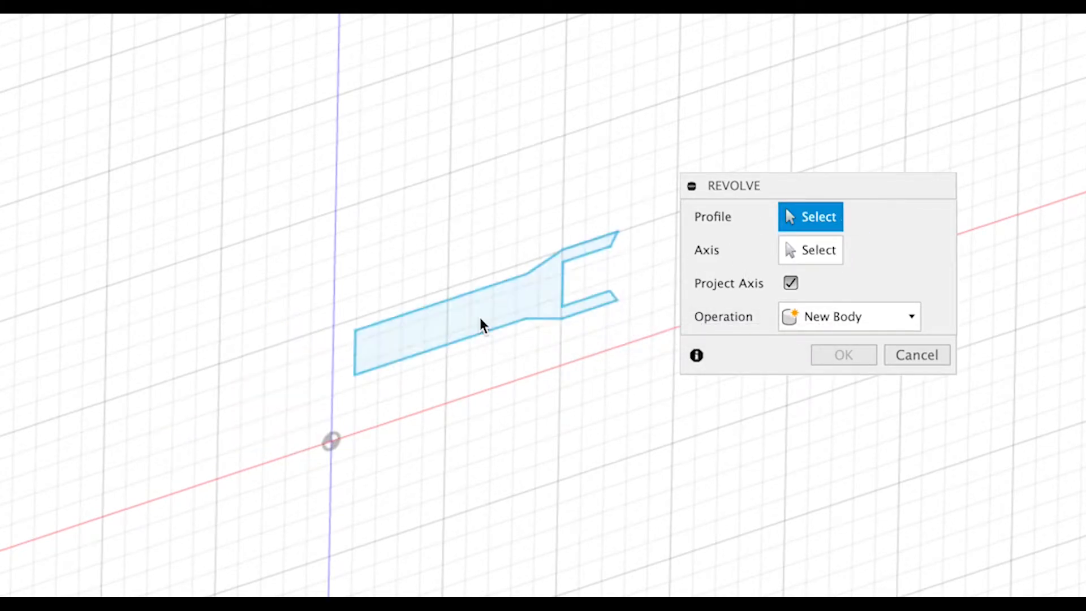
click(574, 315)
click(813, 250)
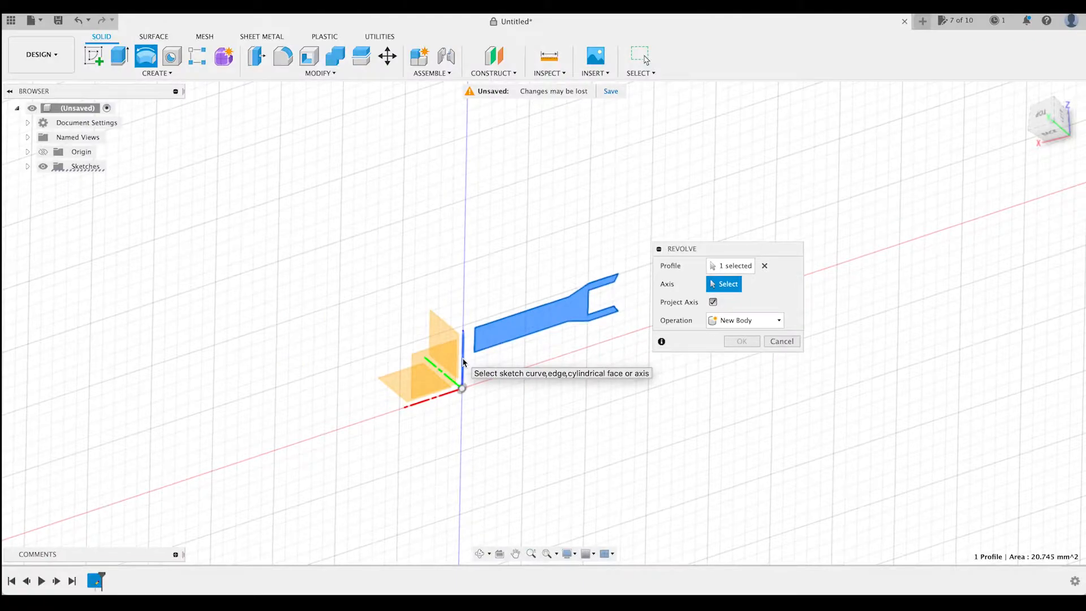
click(462, 362)
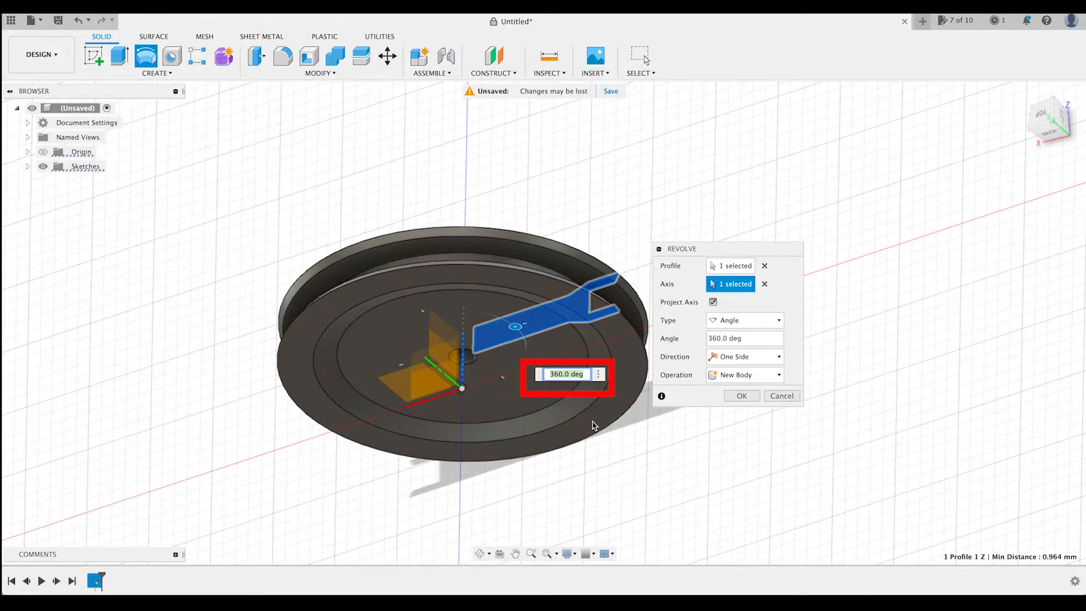
click(742, 396)
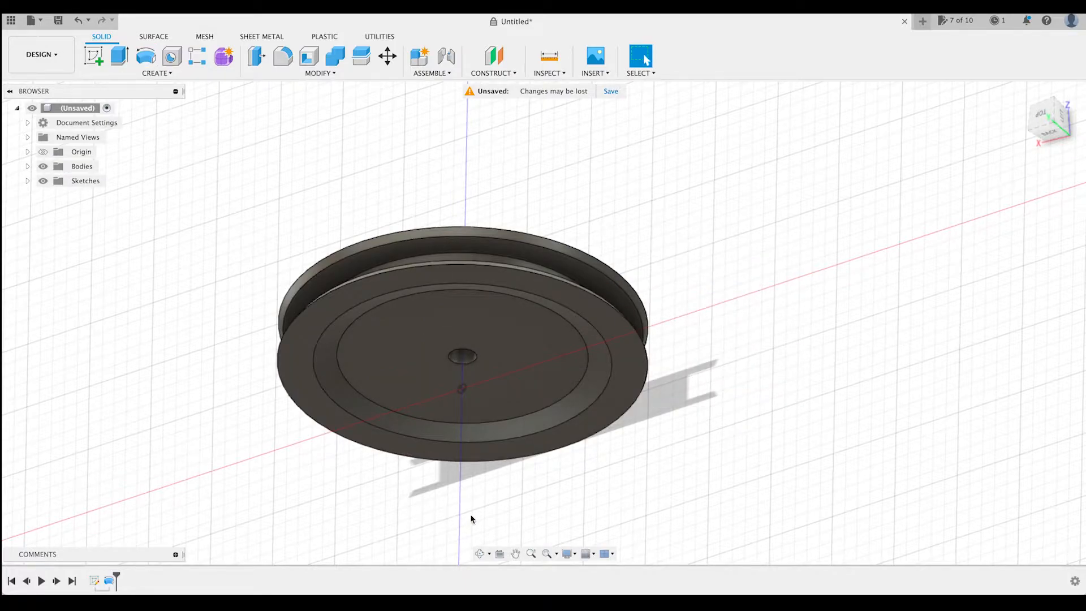
Inspect the revolved wheel from its flat side and undo the revolve.
click(480, 555)
drag(572, 509, 581, 417)
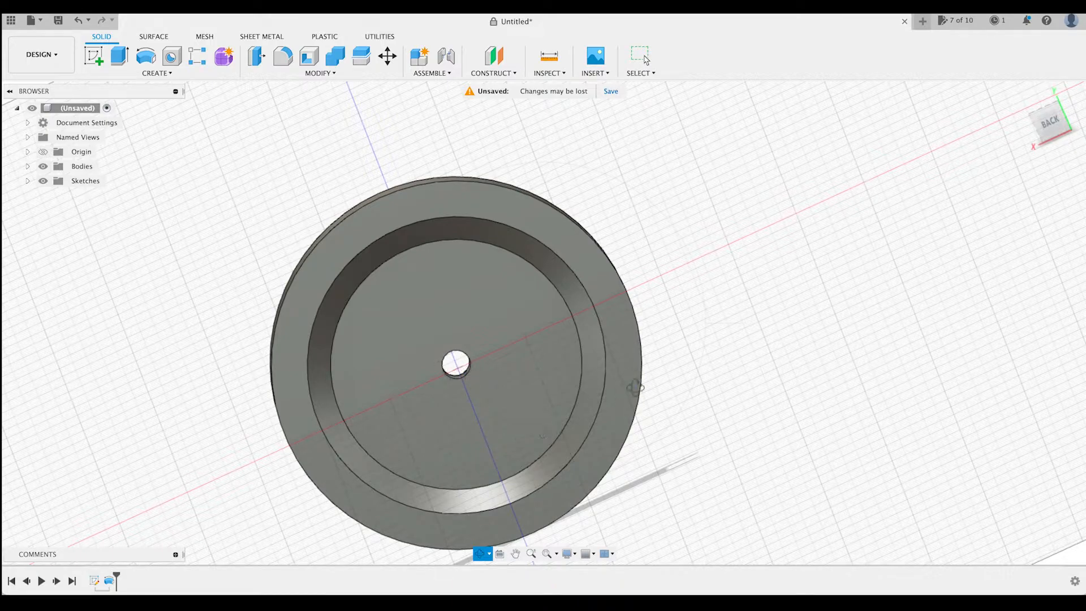
key(Escape)
key(ctrl+z)
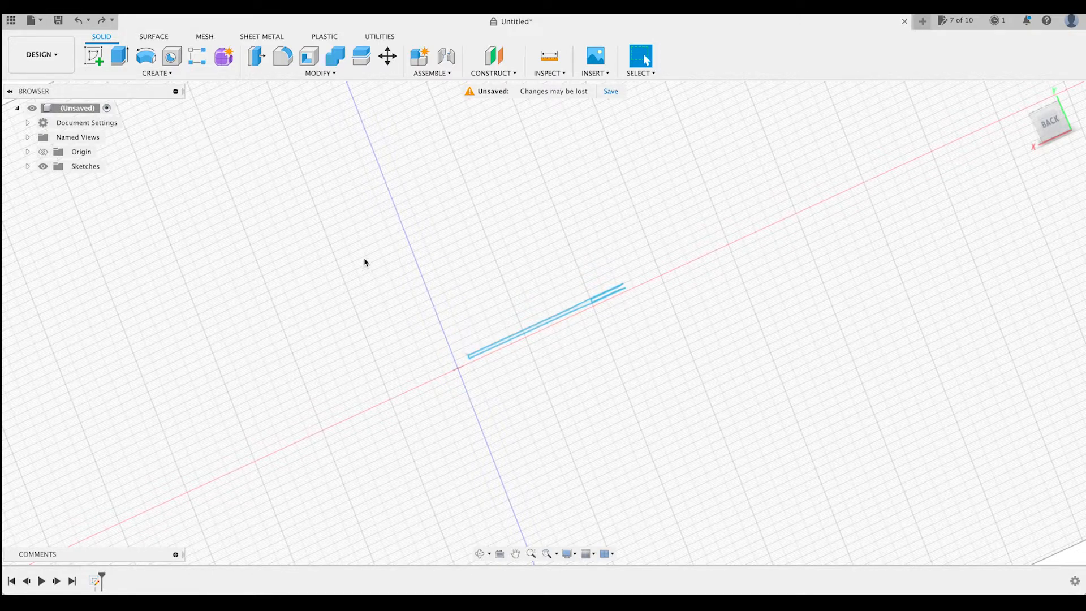
Revolve the fork-shaped profile 360° about its short straight inner end edge, one side, as a new body.
click(480, 553)
mouse_move(577, 439)
mouse_down()
mouse_move(589, 460)
mouse_move(544, 517)
mouse_move(586, 514)
mouse_move(598, 497)
mouse_up()
click(516, 554)
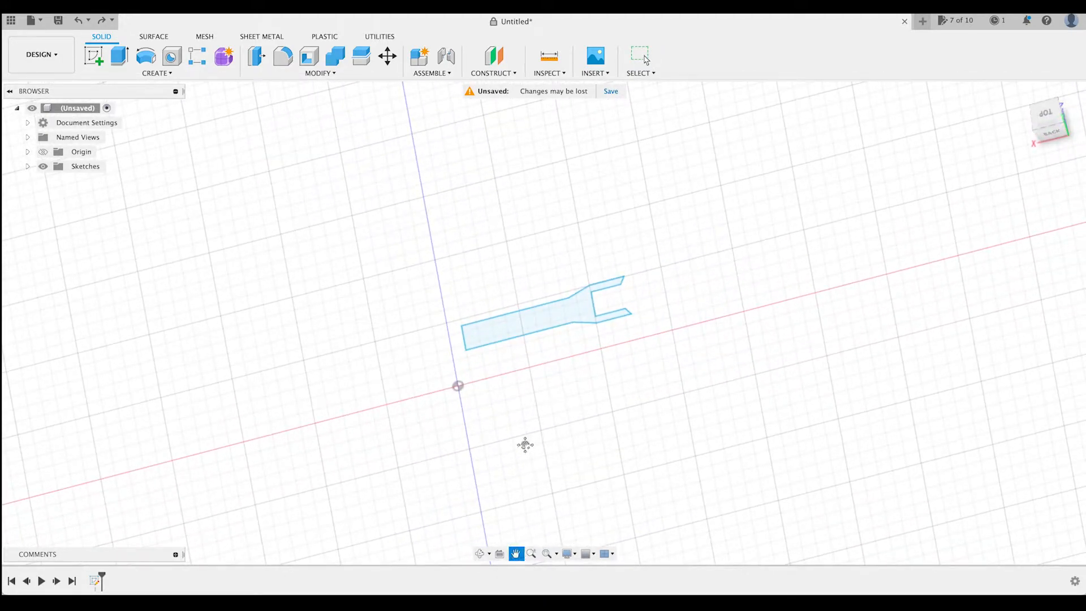
click(167, 73)
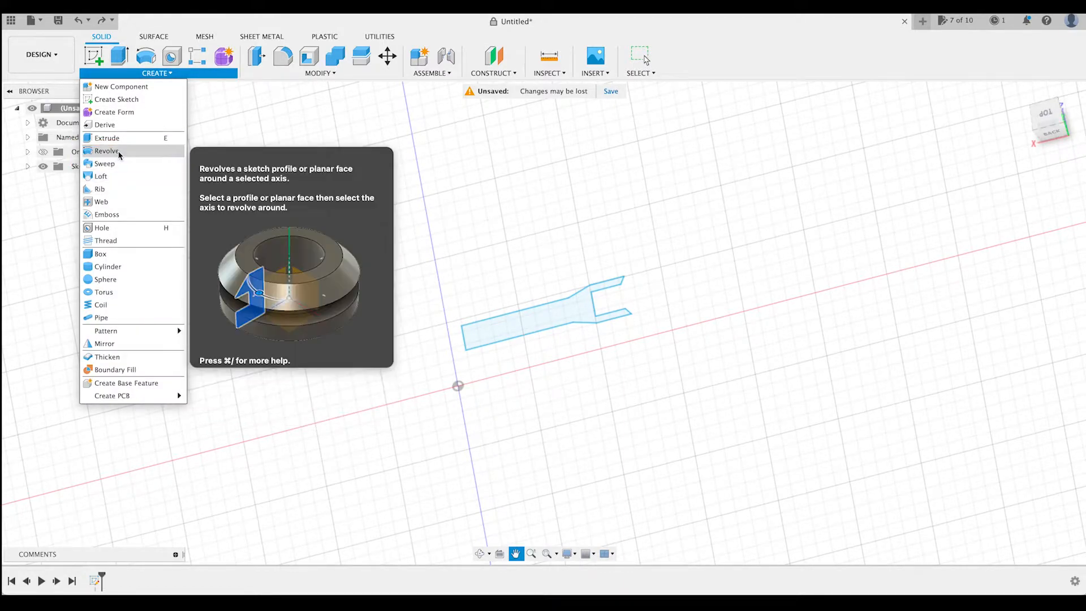
click(116, 151)
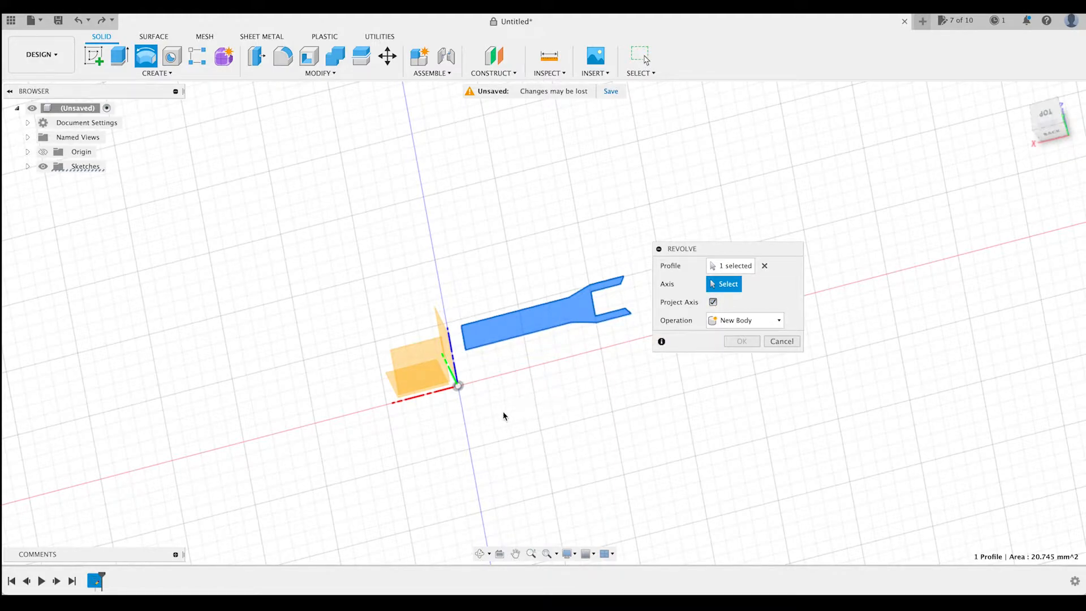
click(464, 343)
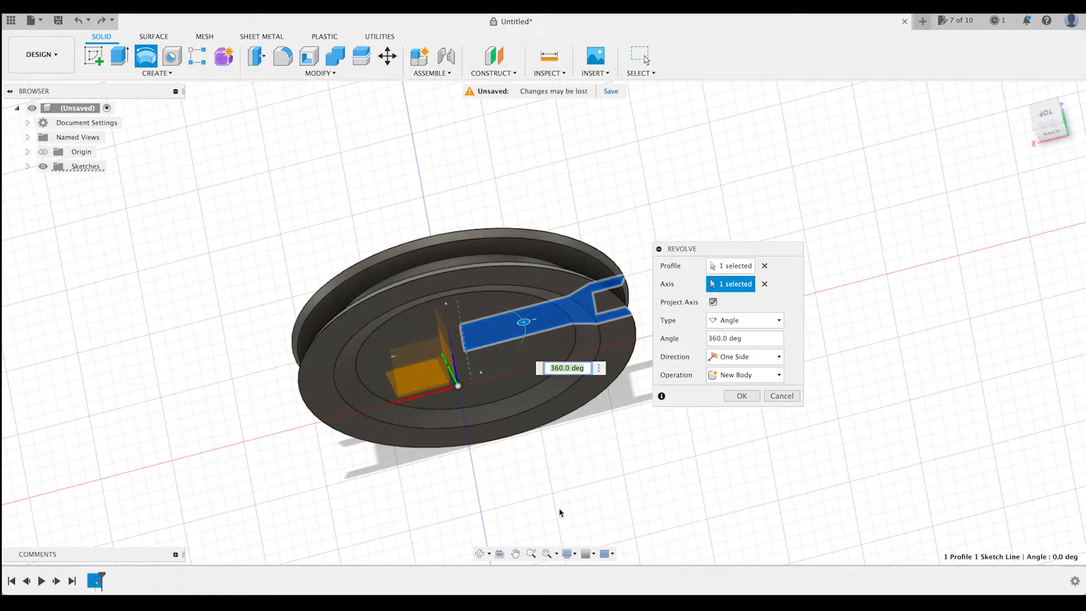
click(480, 553)
drag(532, 526, 646, 424)
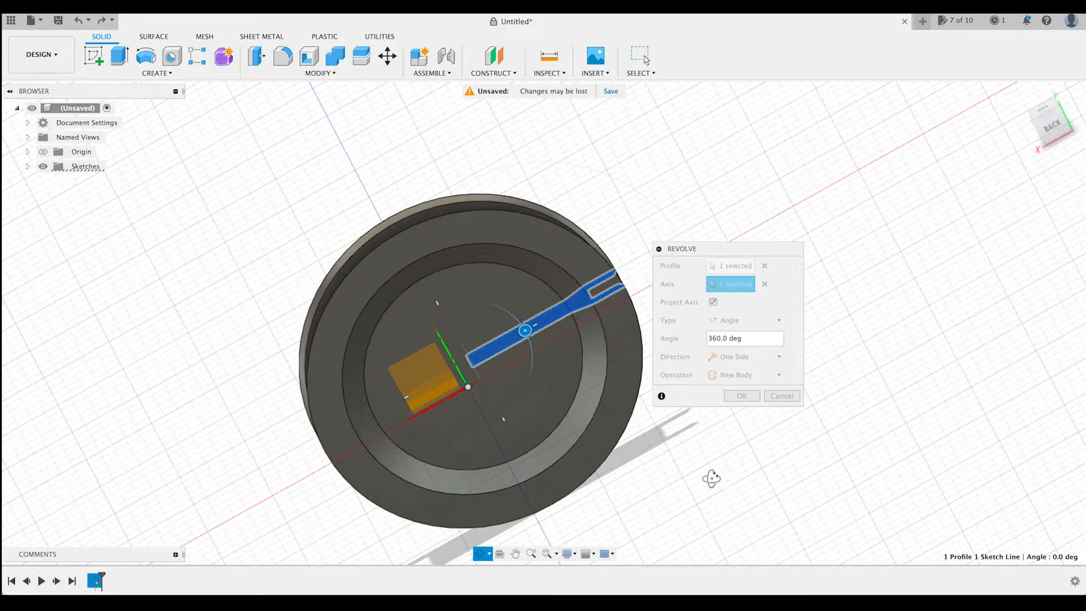
scroll(706, 473, down, 3)
scroll(707, 473, right, 3)
click(515, 553)
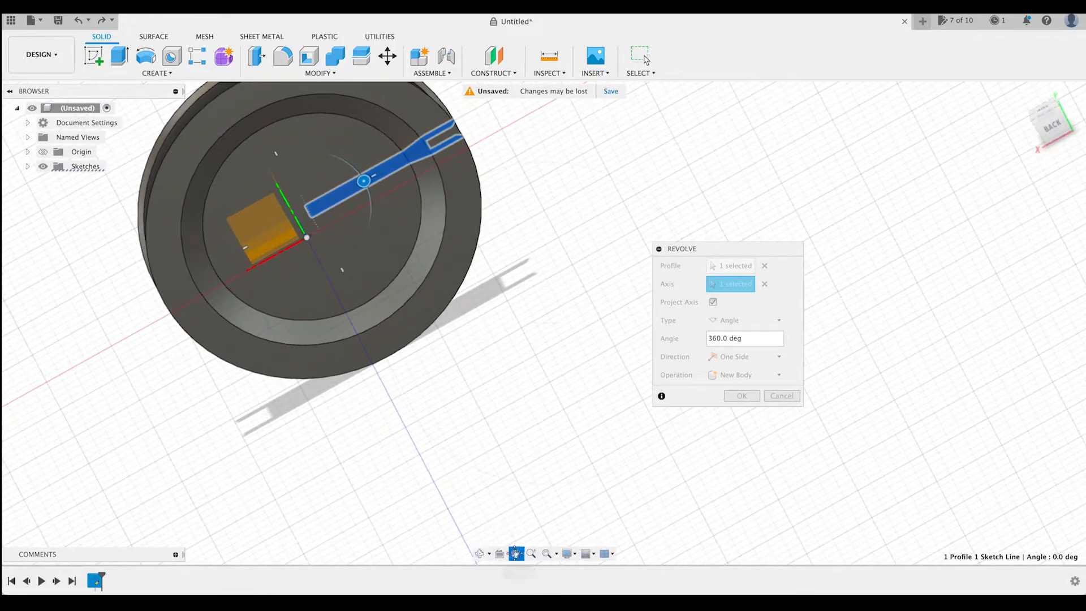
key(Escape)
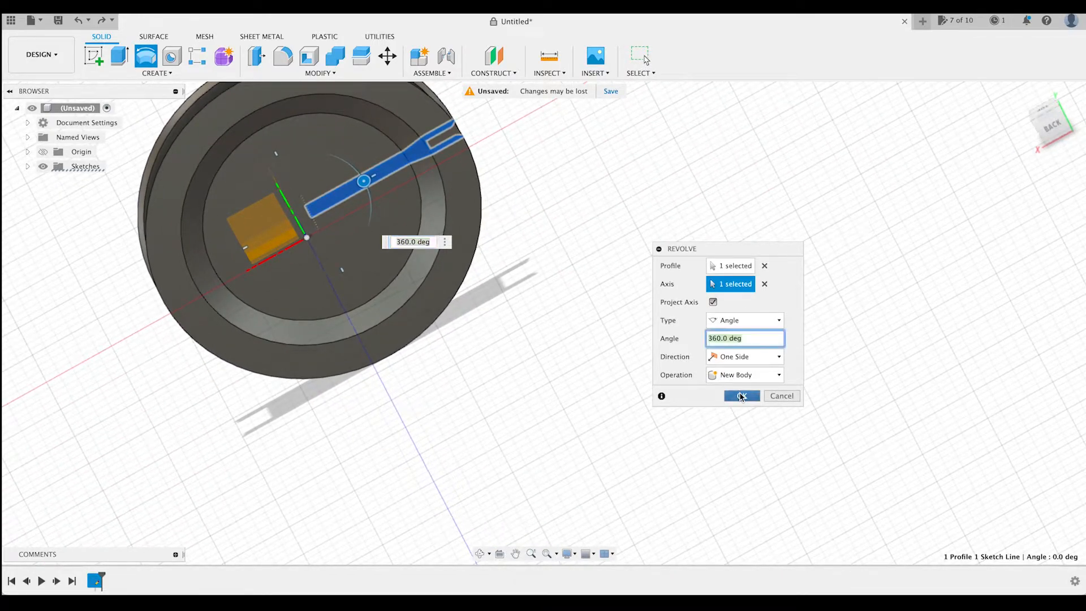
click(742, 396)
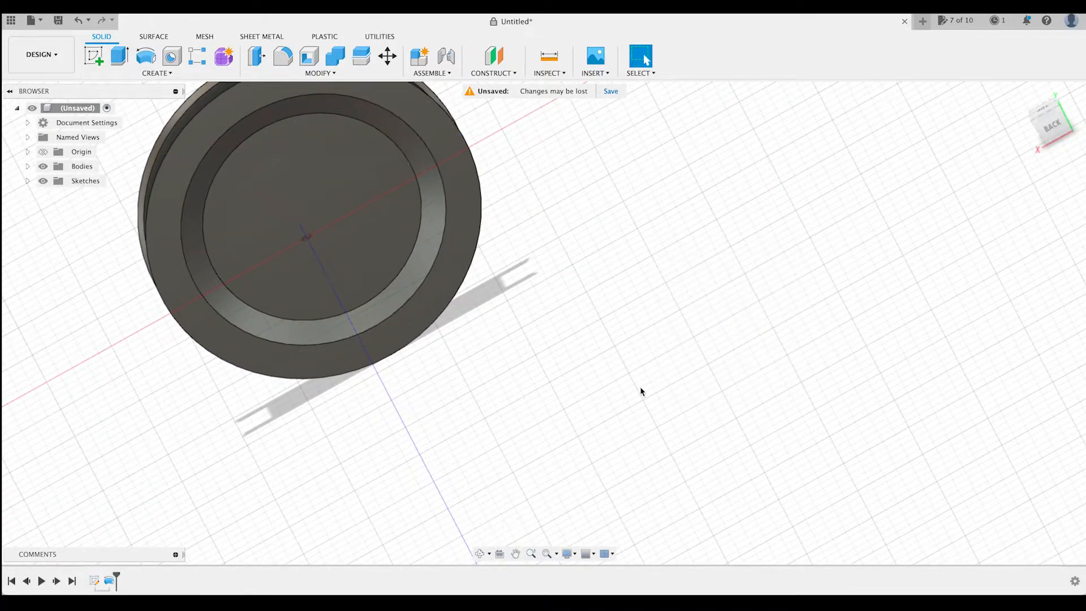
click(93, 56)
click(333, 226)
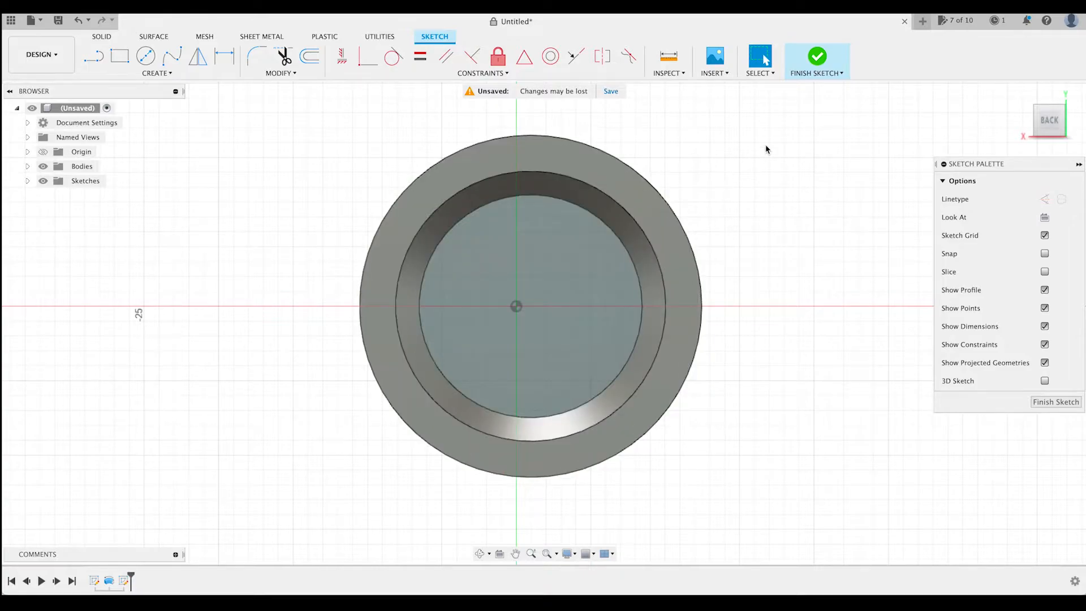
click(818, 57)
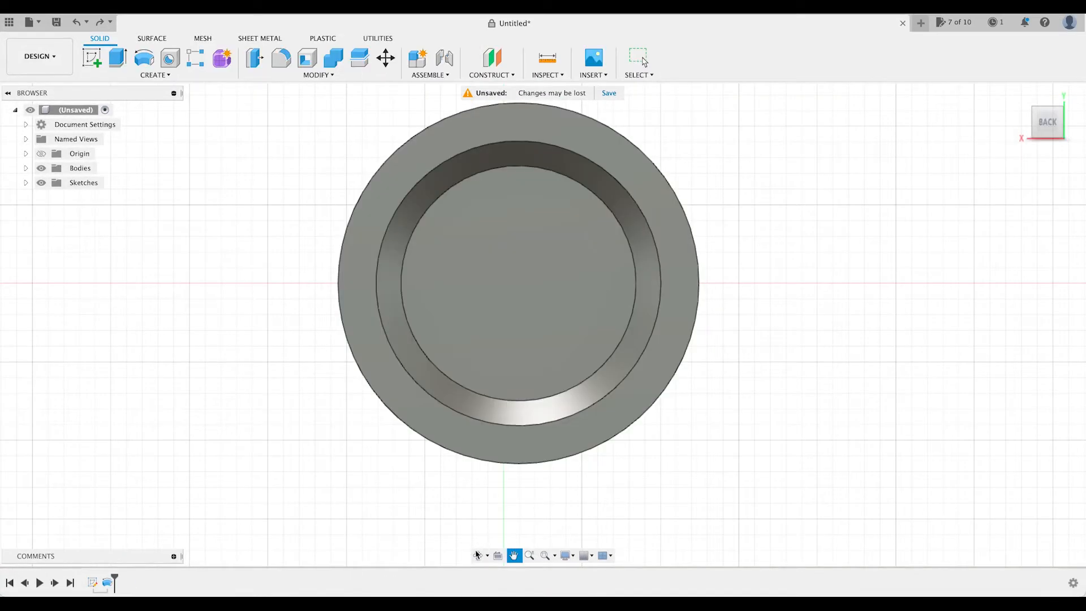
Start a sketch on the wheel's recessed circular face and draw a 3 mm diameter circle near its centre.
click(479, 556)
drag(402, 473, 436, 534)
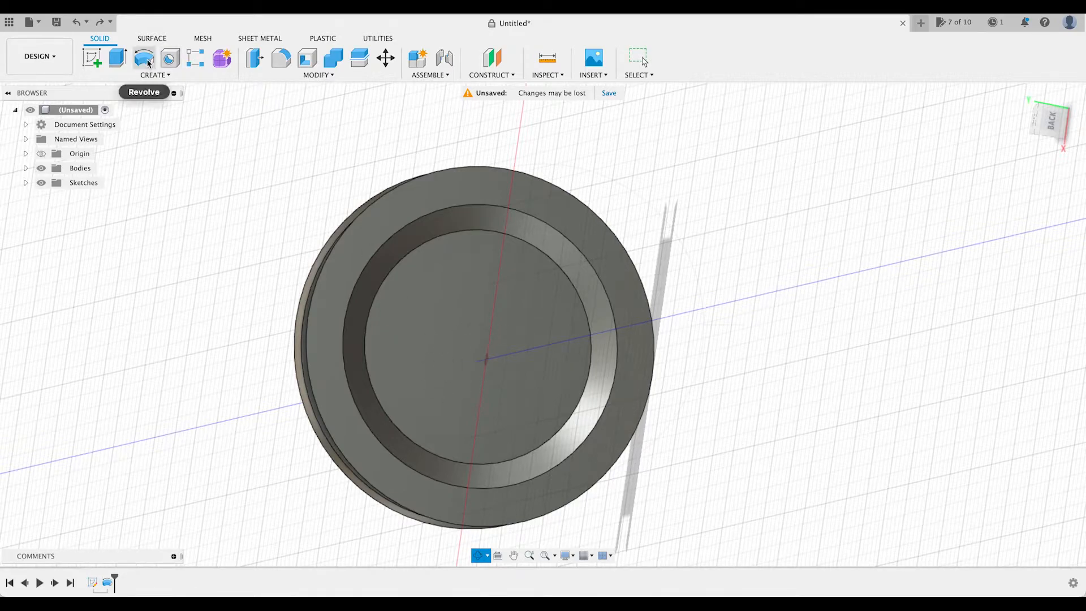
click(93, 59)
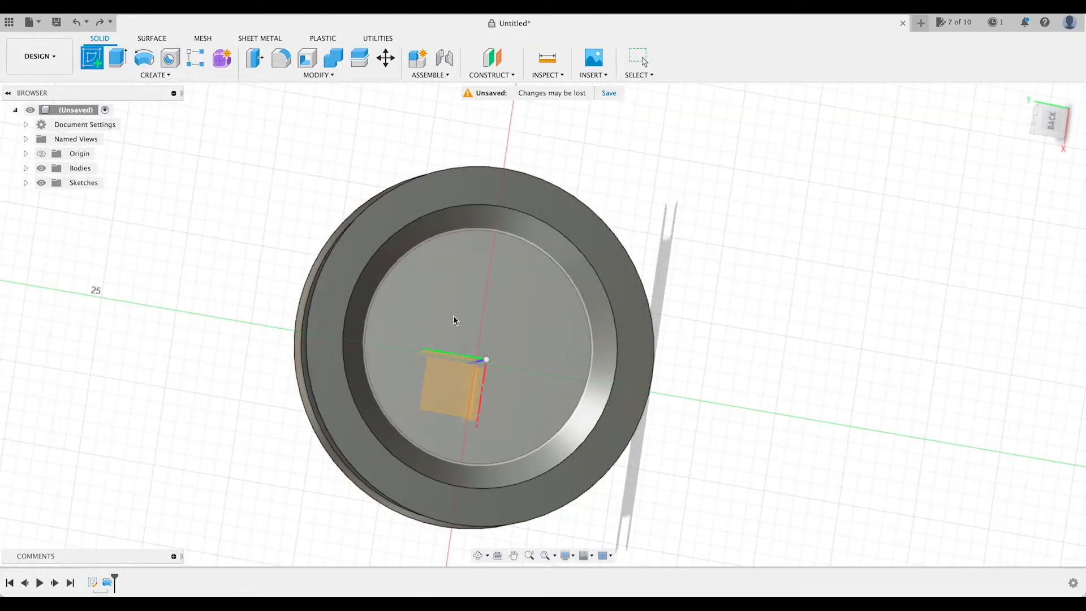
click(458, 326)
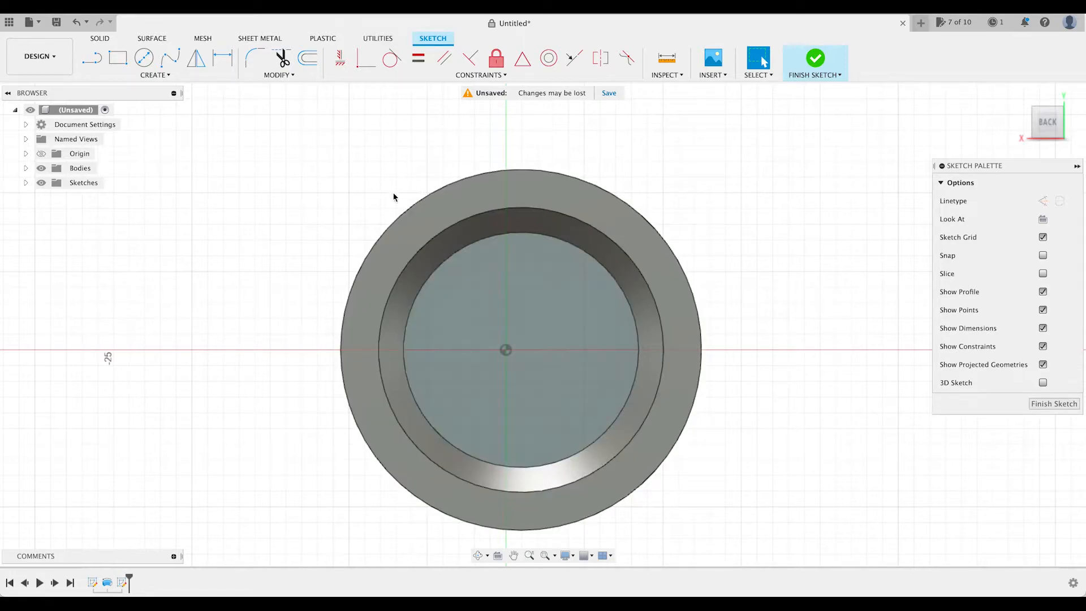
click(143, 57)
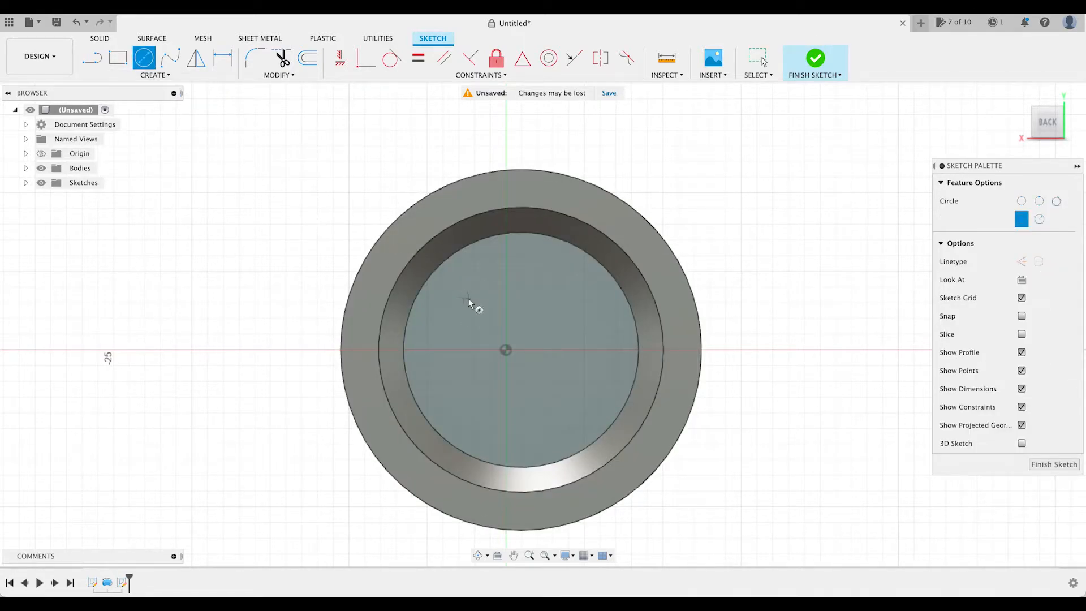
click(506, 350)
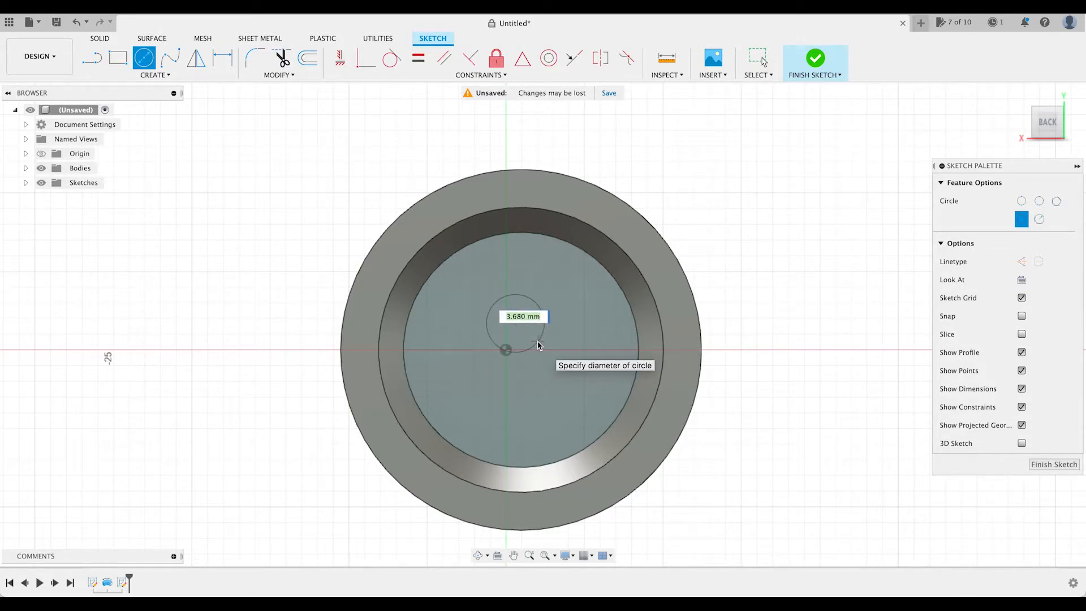
text(9)
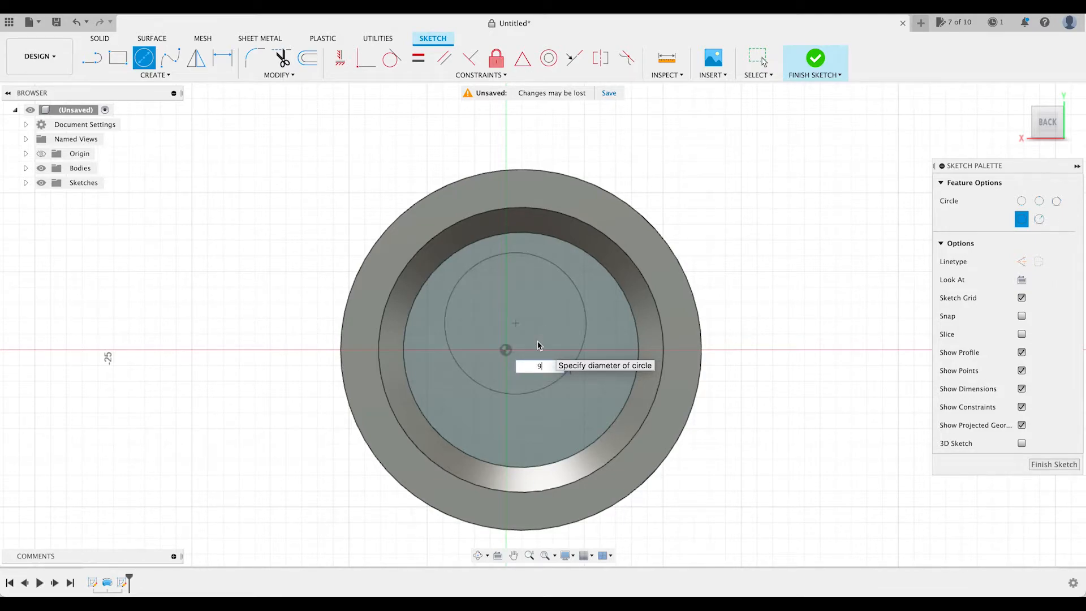
key(Tab)
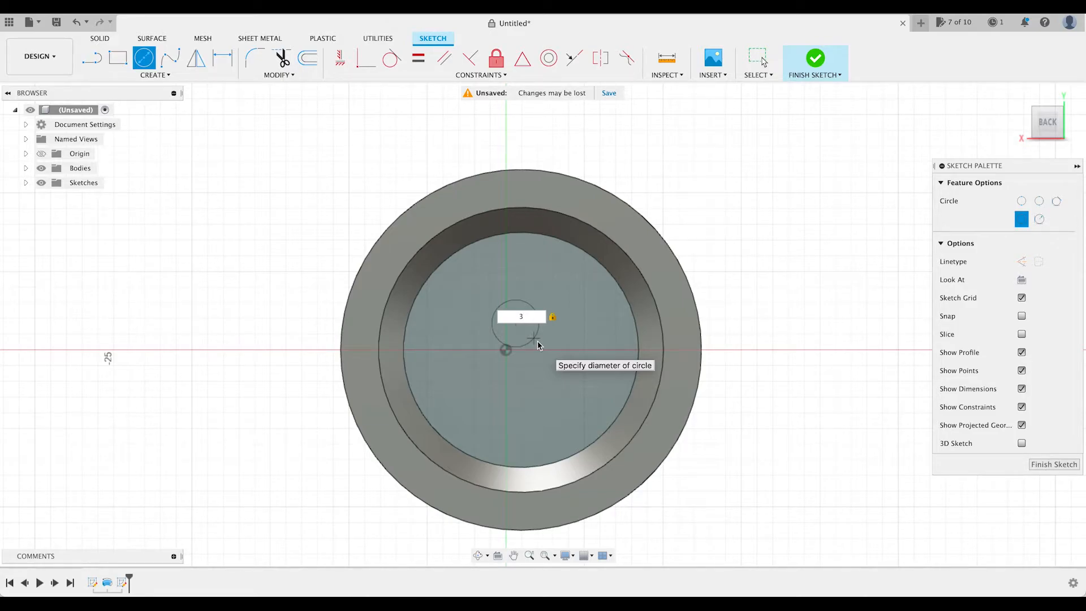
key(Return)
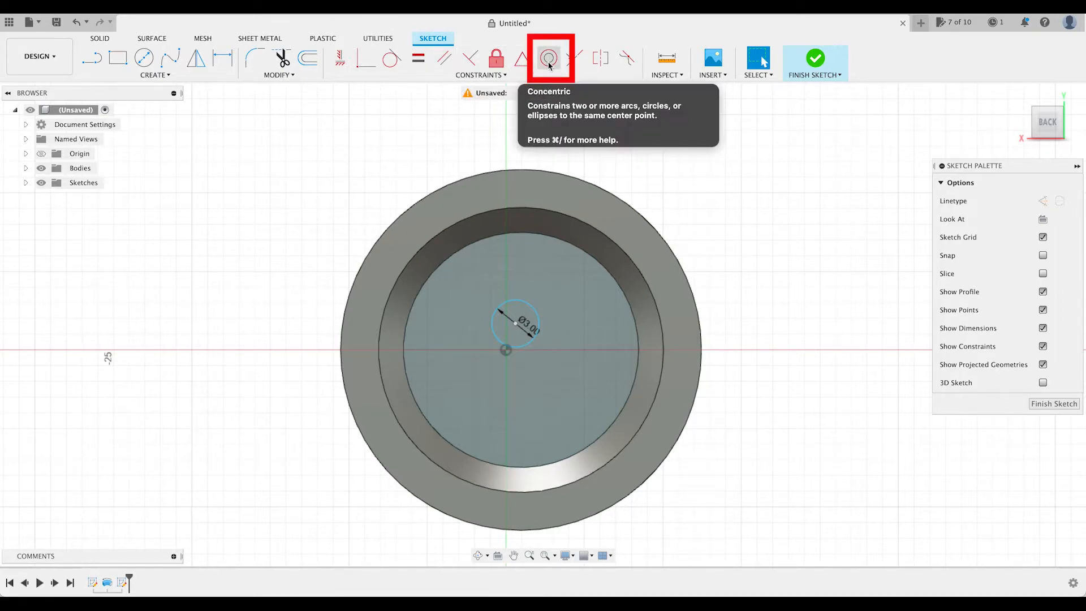
Make the 3 mm circle concentric with the edge of the recessed face and finish the sketch.
click(548, 64)
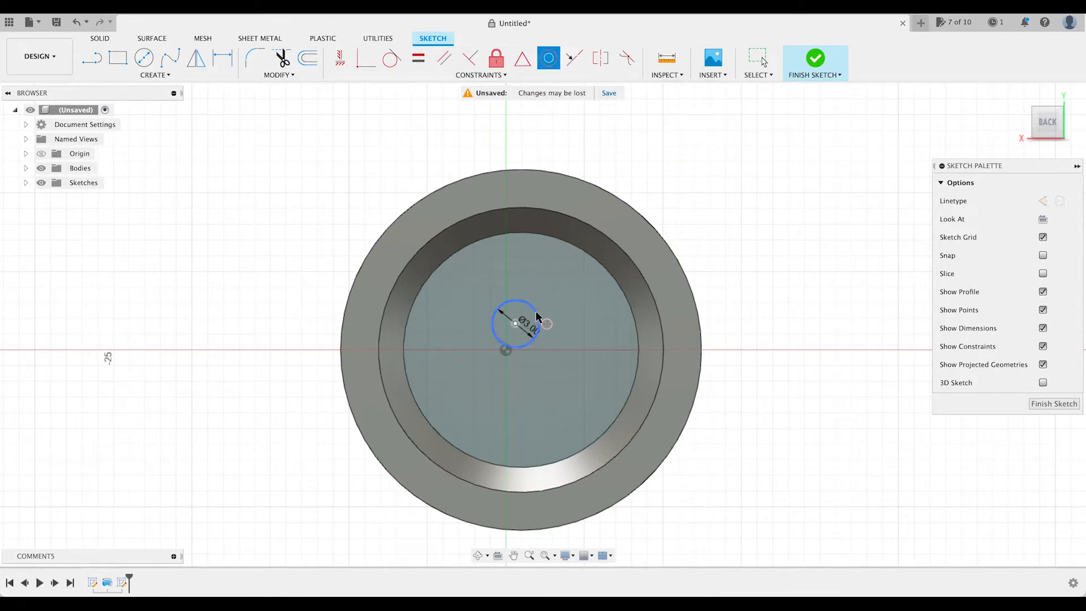
click(537, 316)
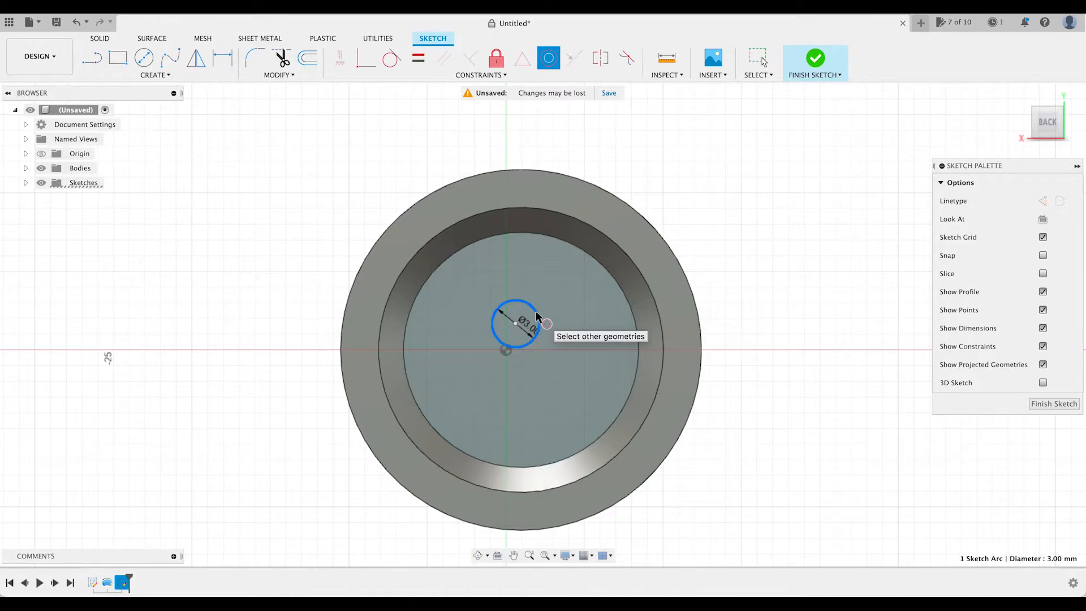
click(634, 317)
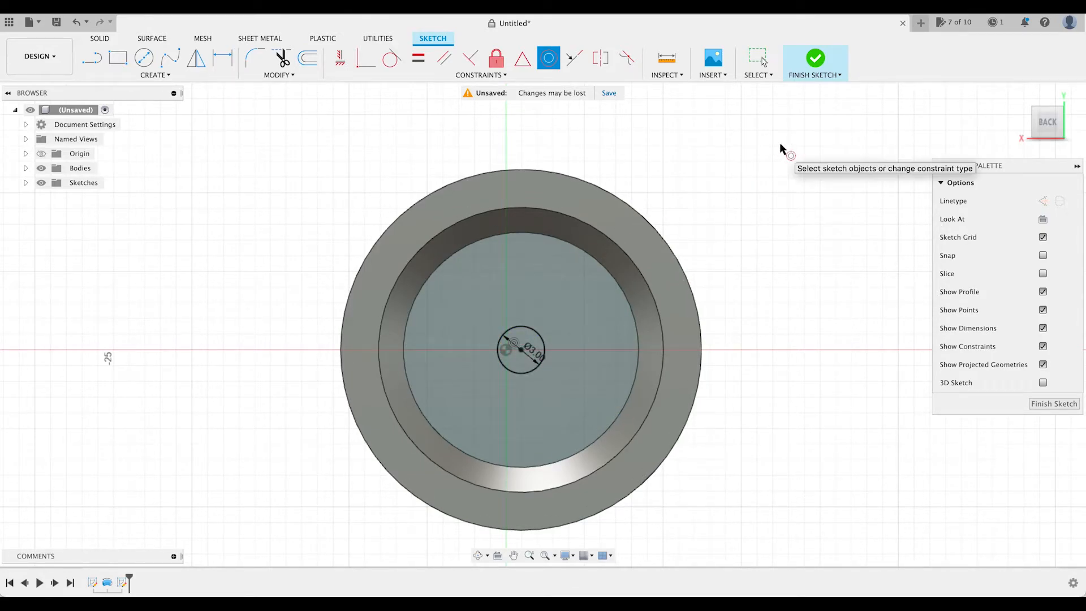
click(816, 59)
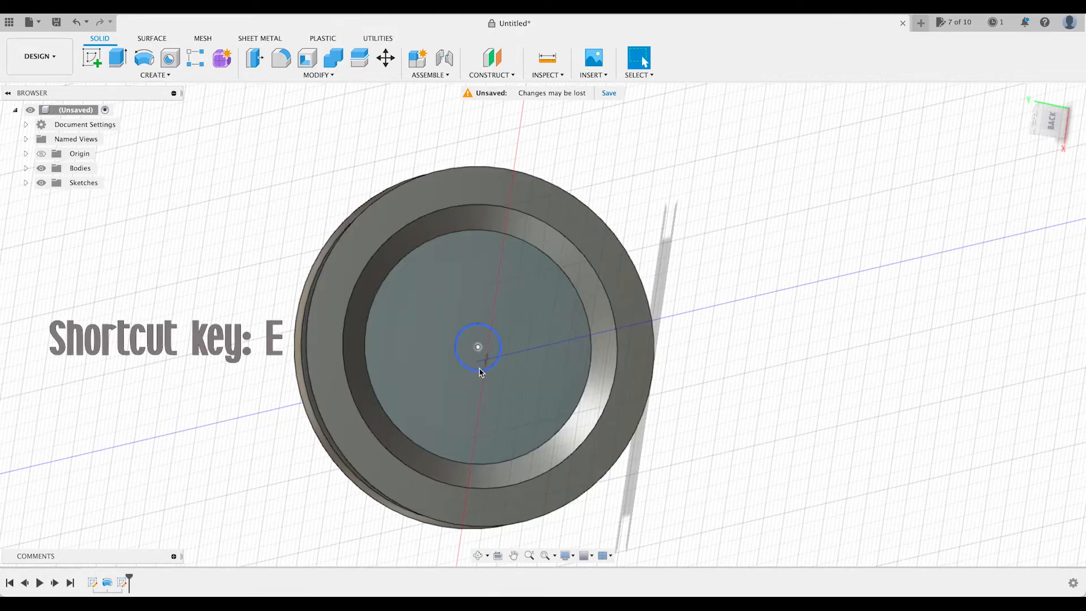
Extrude the 3 mm circle as a cut, with its extent set To Object at the opposite recessed face.
key(e)
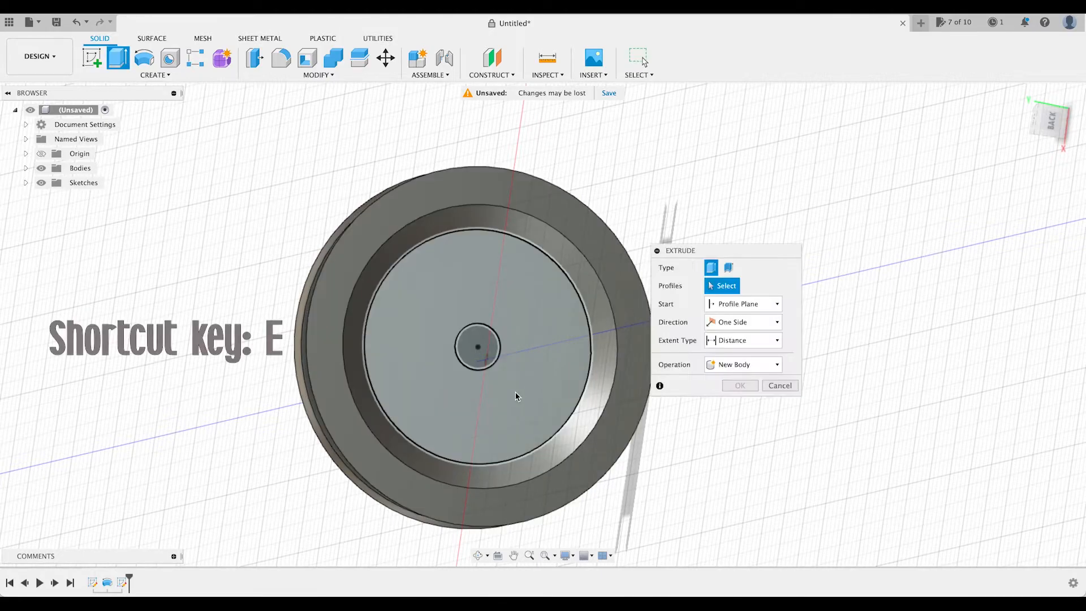
click(484, 351)
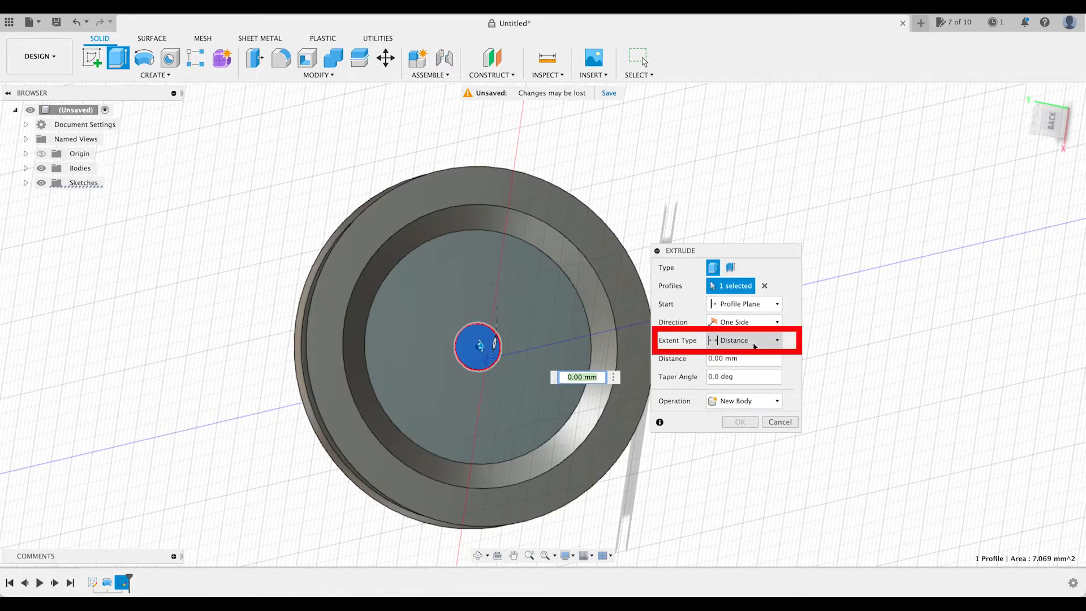
click(775, 342)
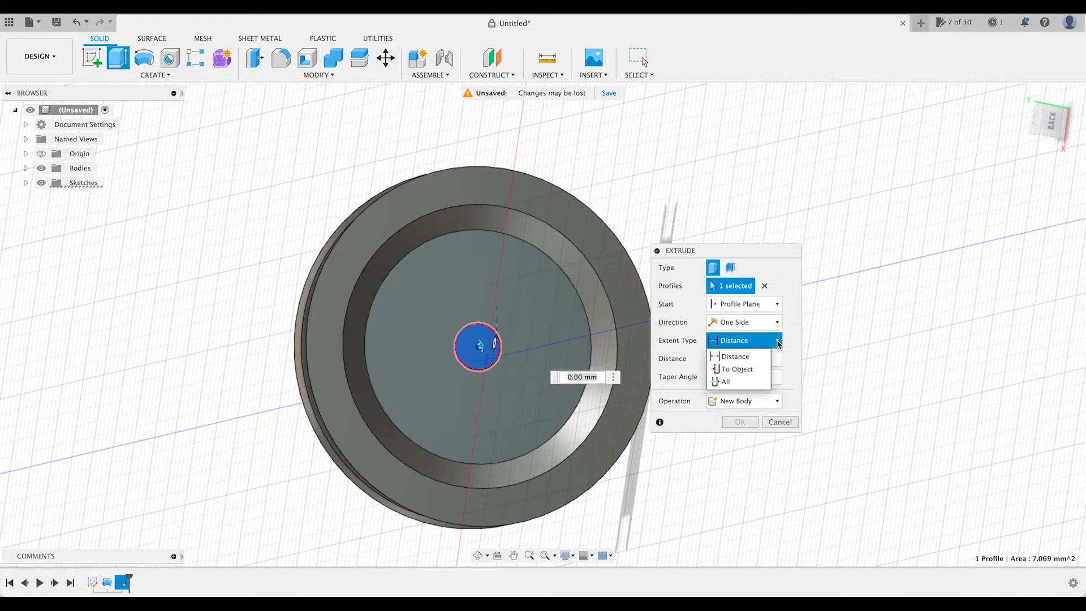
click(739, 370)
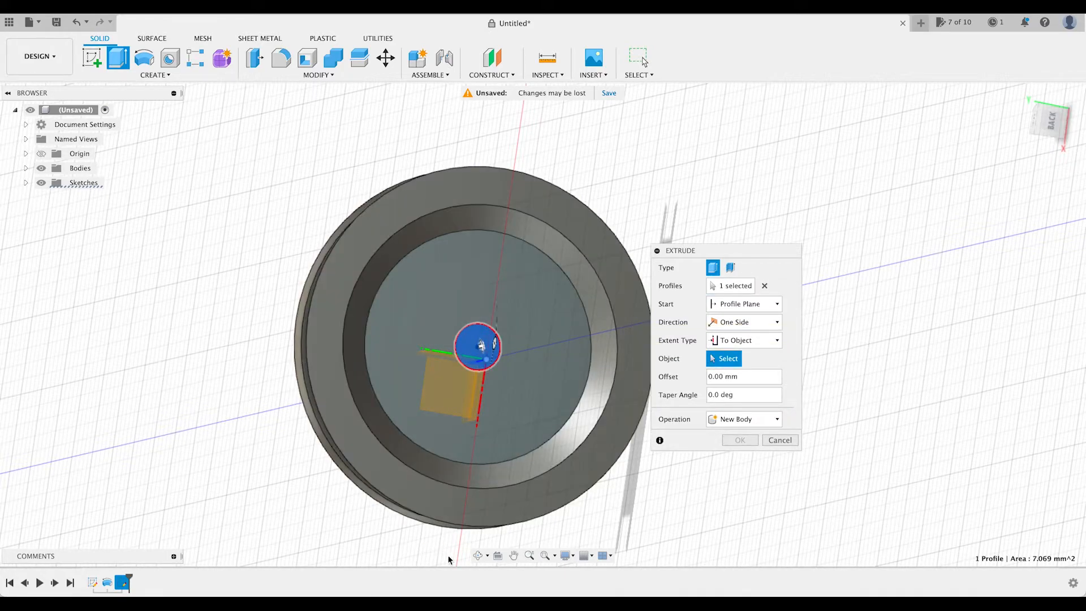
click(480, 556)
drag(317, 492, 456, 484)
drag(502, 345, 556, 357)
click(514, 556)
key(Escape)
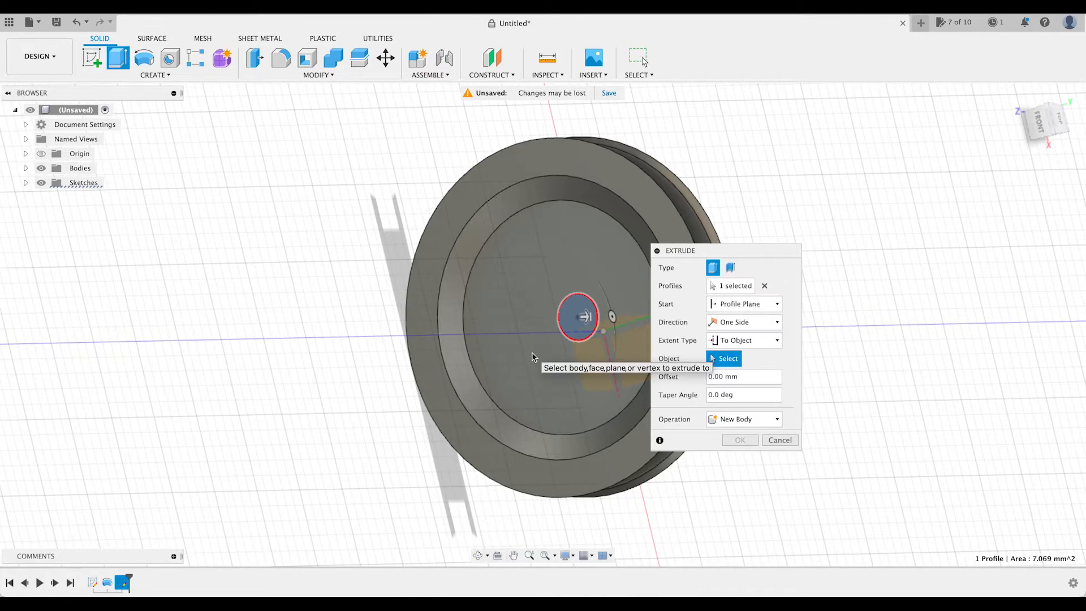
click(534, 348)
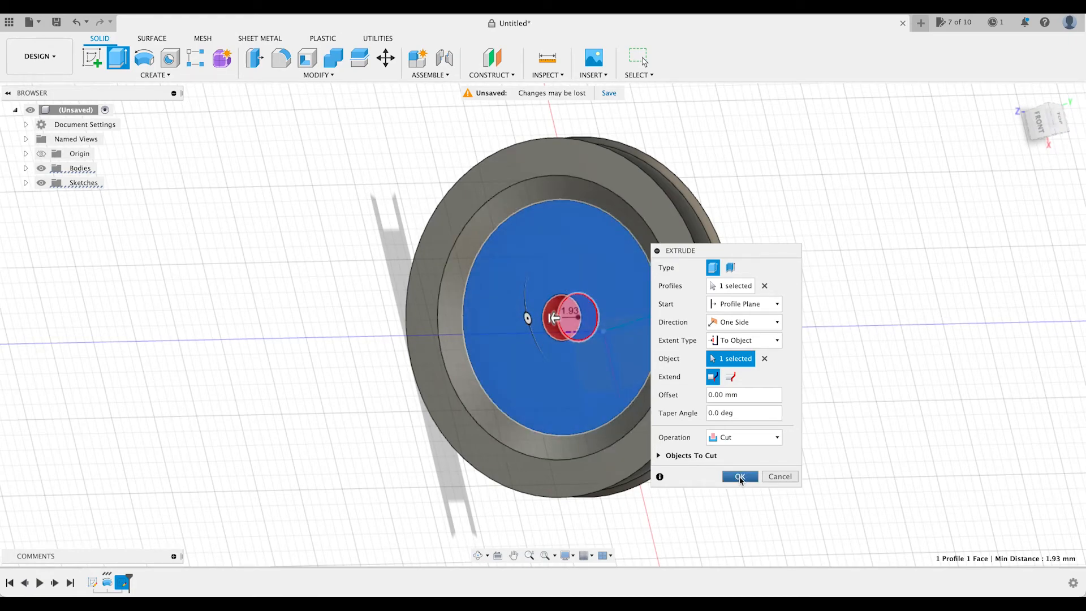
click(740, 476)
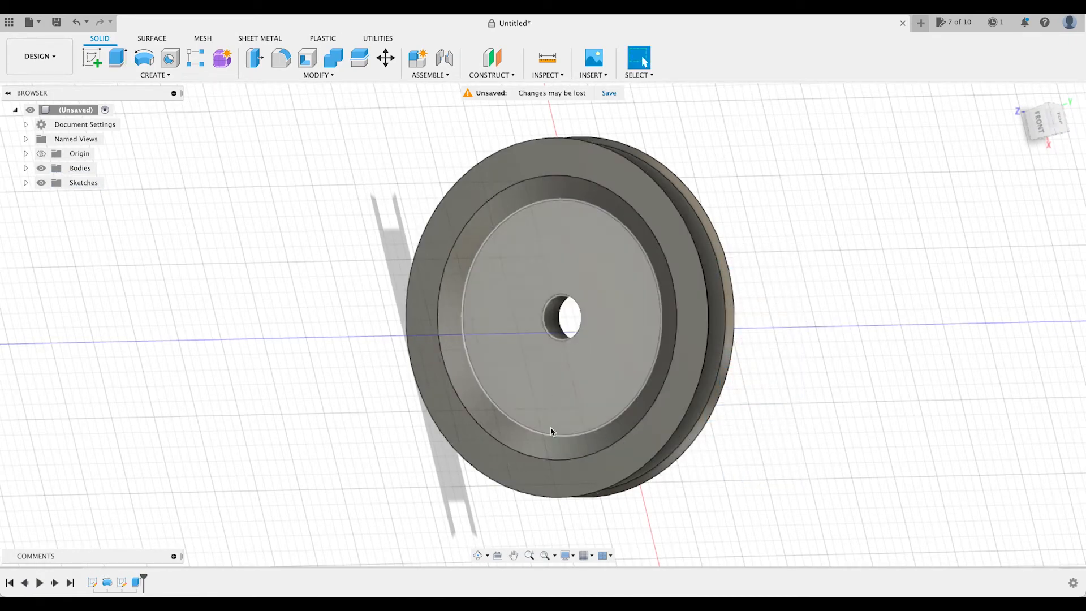
Create a sketch on the recessed face around the centre hole and finish it without drawing any geometry.
click(479, 556)
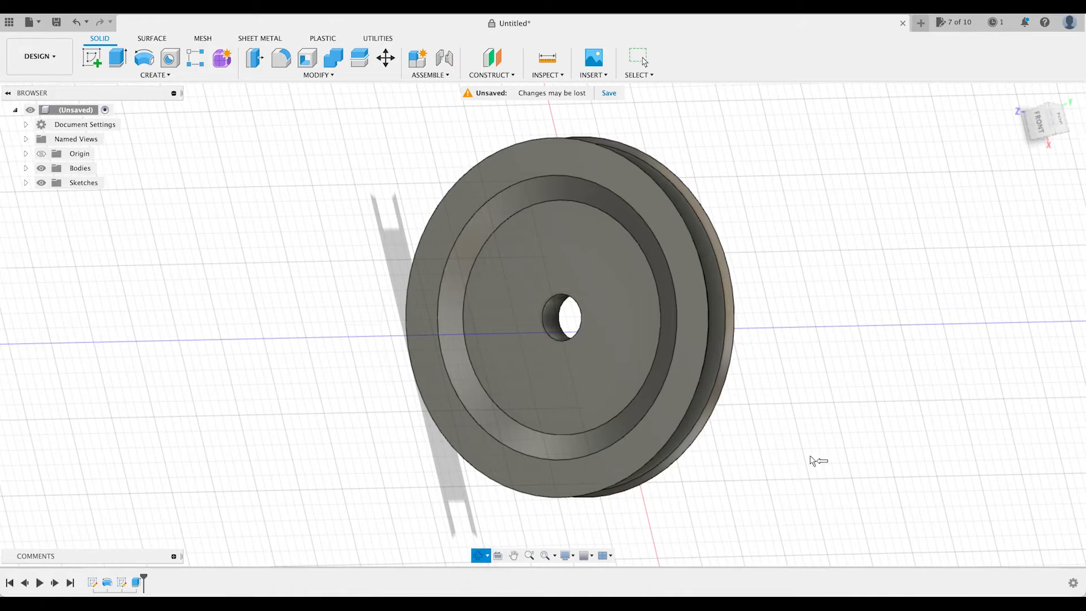
key(Escape)
drag(595, 483, 573, 474)
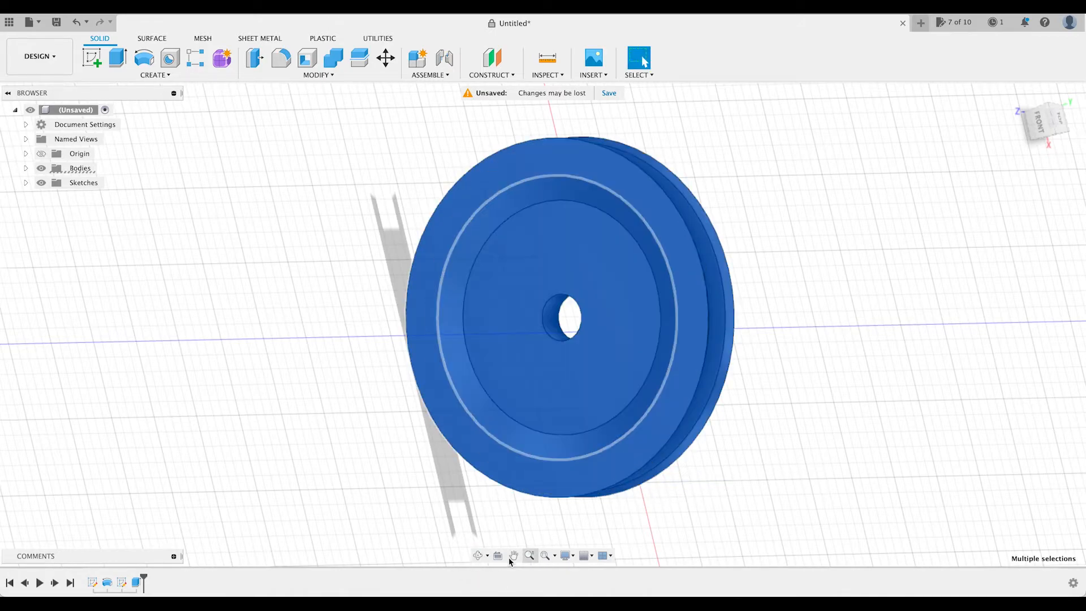
click(478, 556)
click(808, 402)
drag(808, 403, 443, 408)
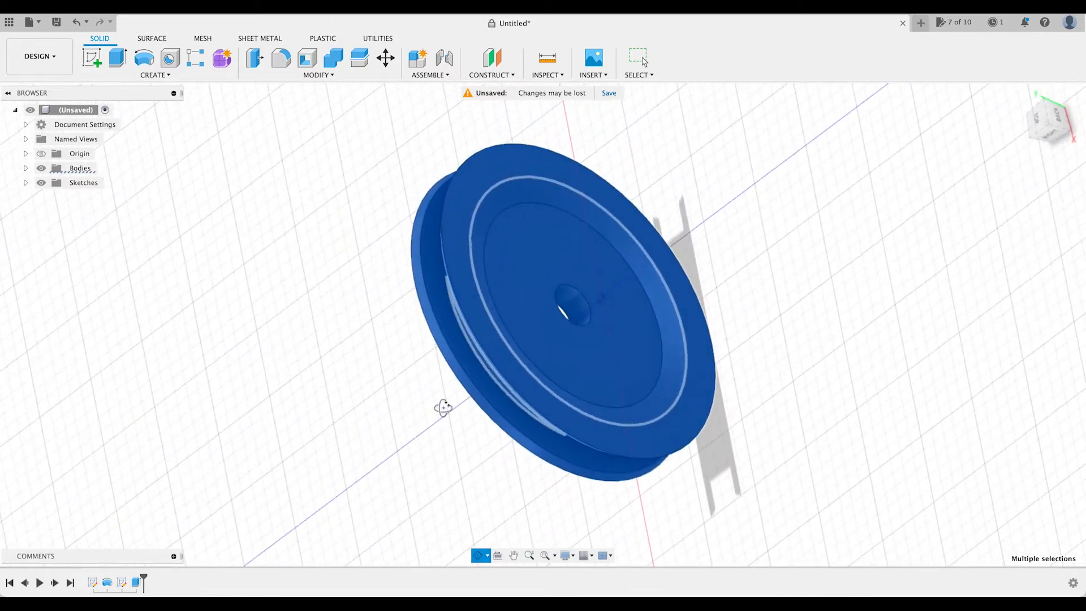
click(91, 57)
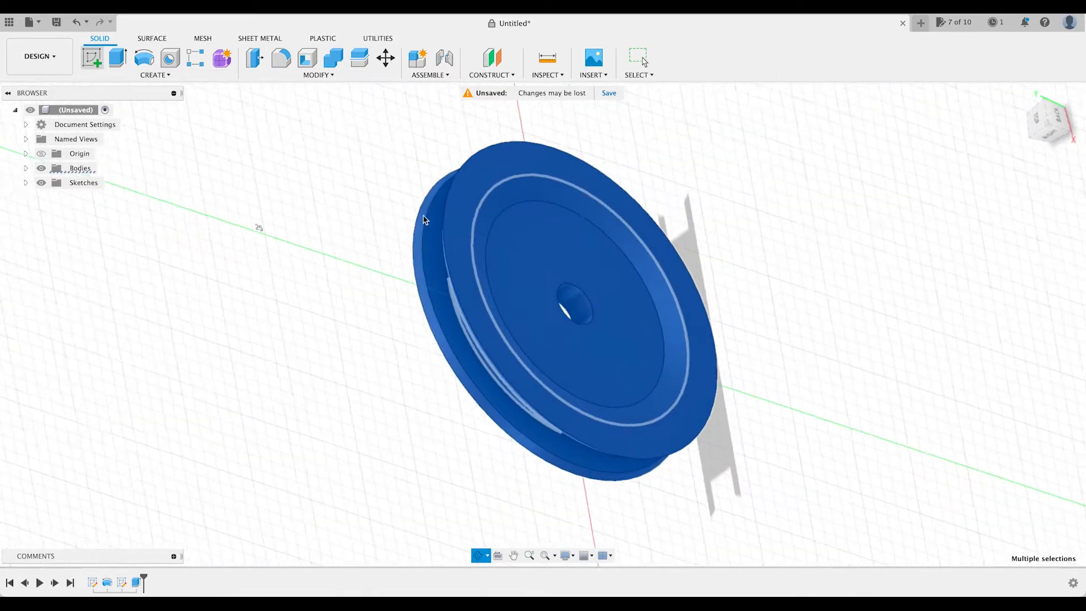
click(559, 366)
click(560, 363)
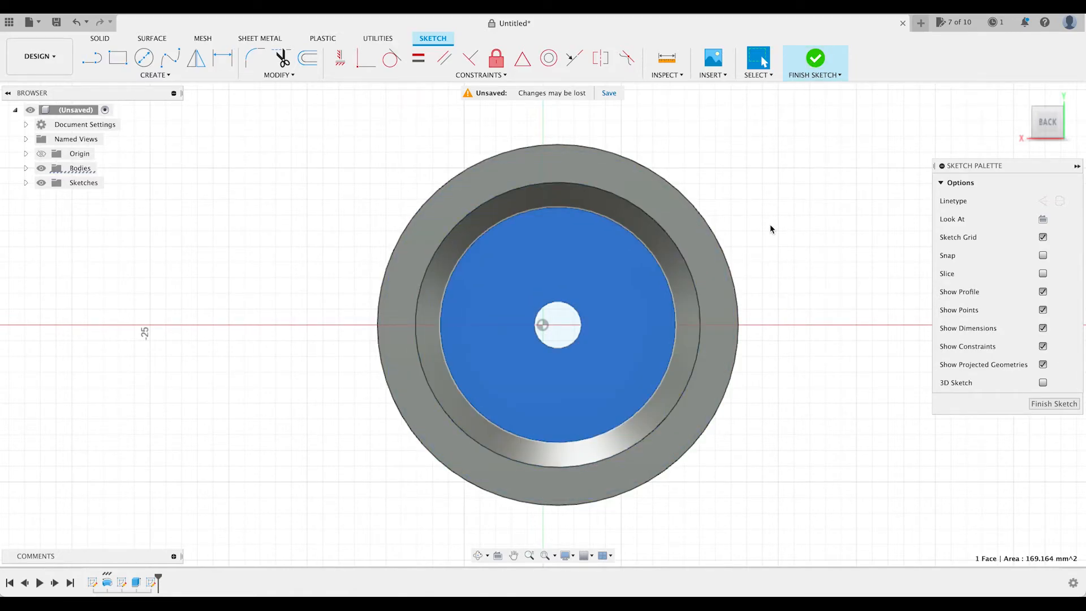
click(819, 56)
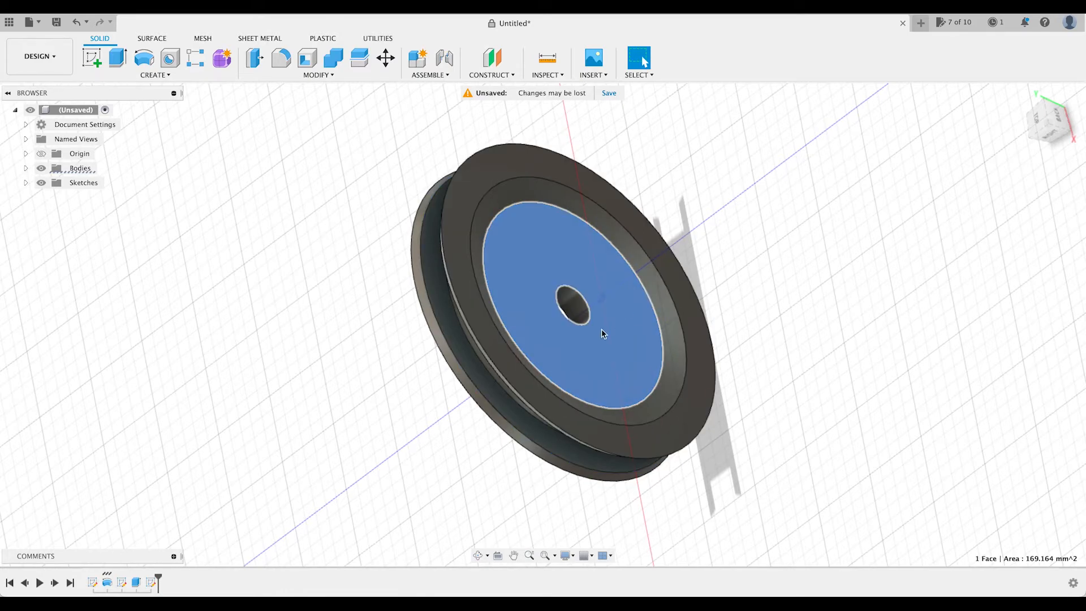
Start a sketch on the recessed face and draw a short vertical line from the centre hole's upper edge plus a horizontal line about 1 mm long.
click(92, 58)
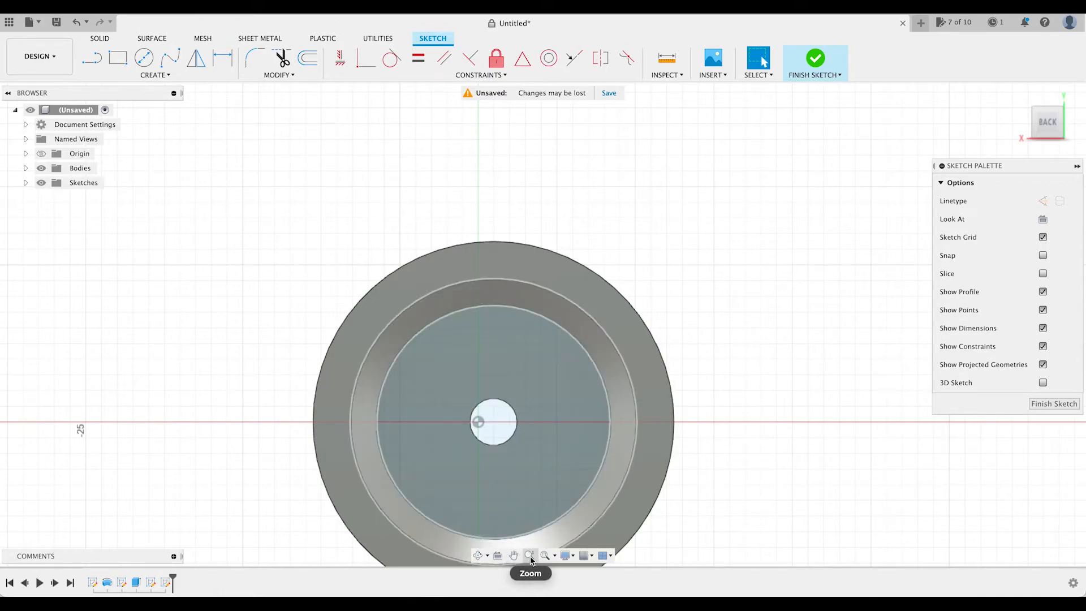
click(531, 556)
mouse_move(538, 487)
mouse_down()
mouse_move(509, 396)
mouse_move(630, 539)
mouse_up()
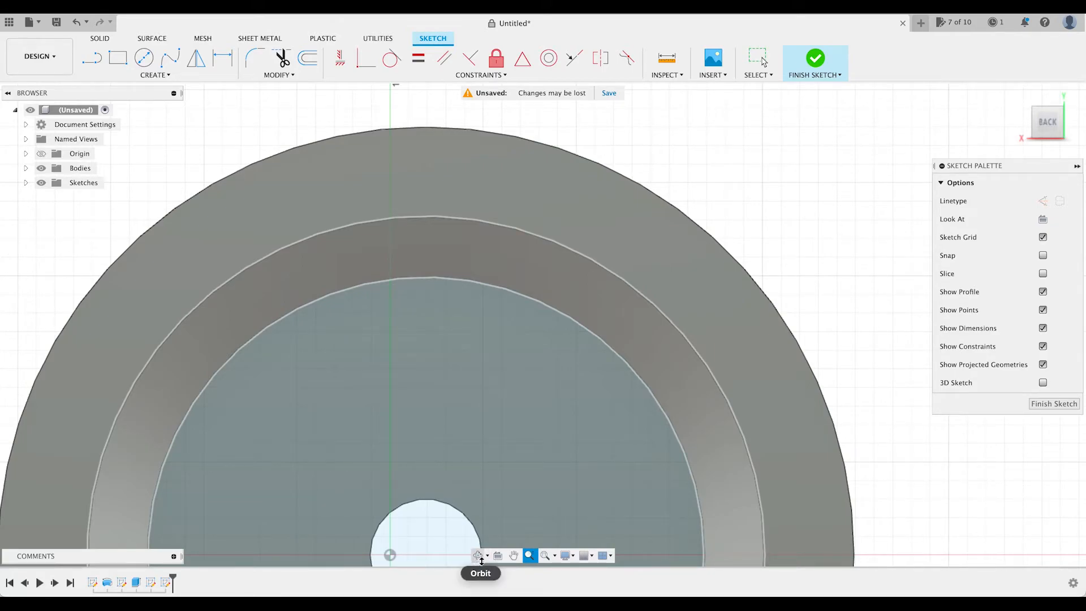
click(514, 556)
mouse_move(434, 542)
mouse_down()
mouse_move(502, 429)
mouse_move(532, 439)
mouse_move(528, 451)
mouse_up()
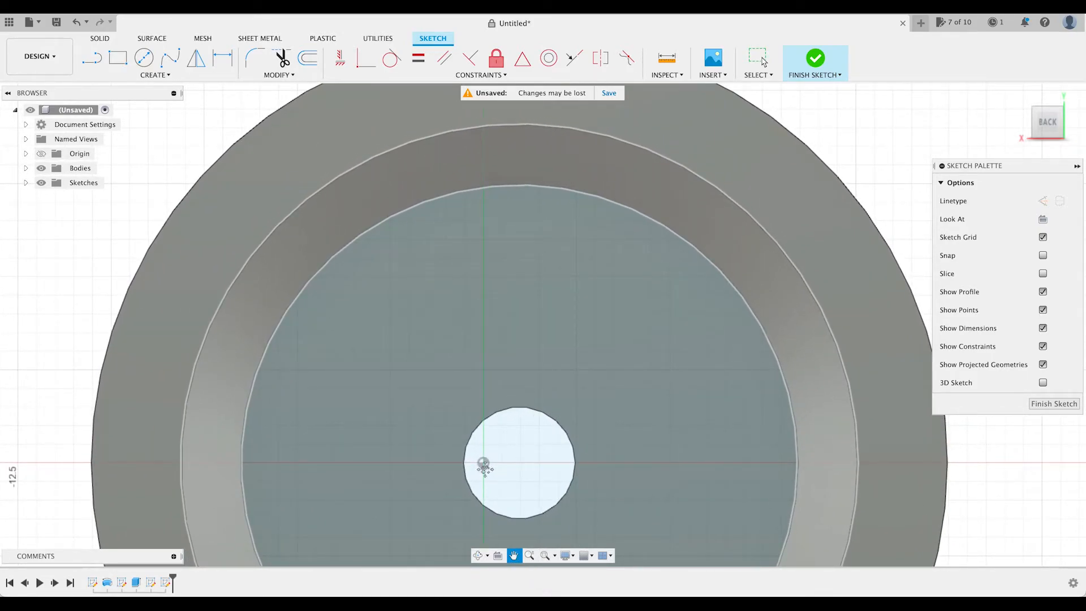
click(530, 555)
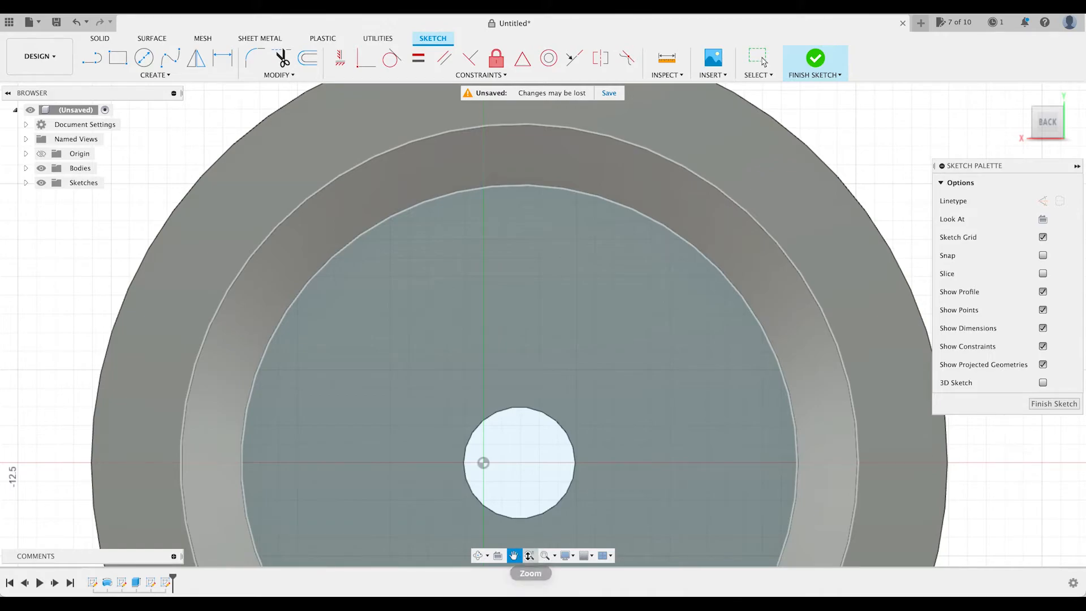
drag(600, 520, 646, 559)
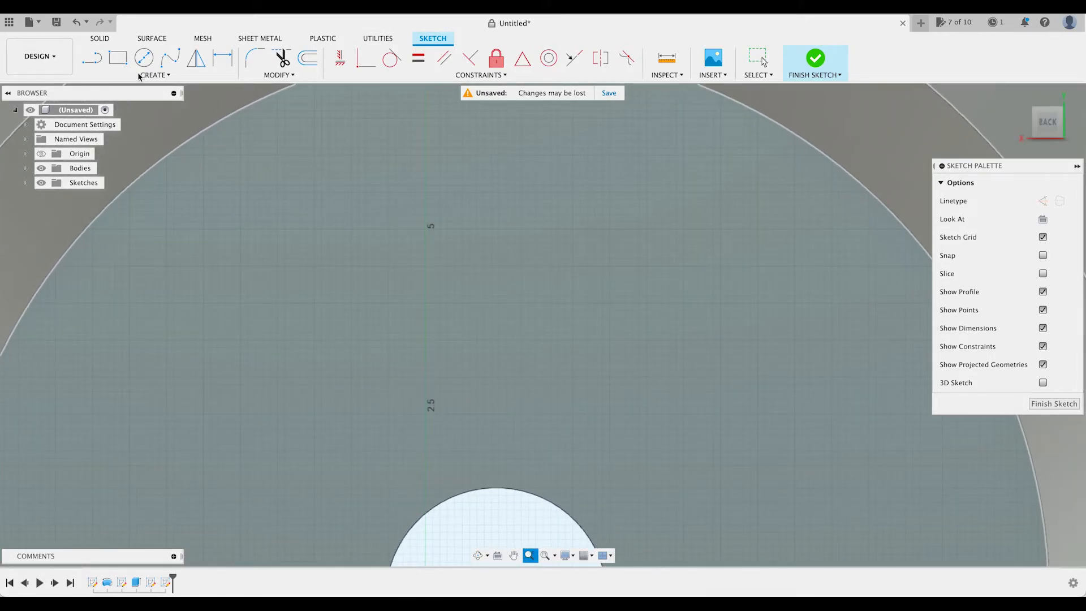
click(92, 57)
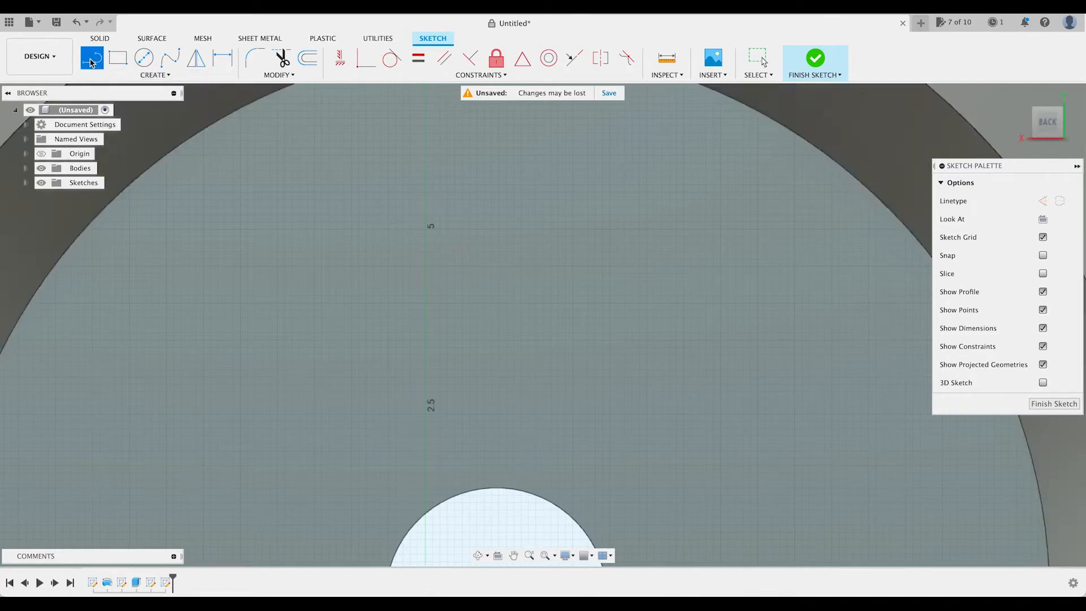
click(458, 492)
click(457, 471)
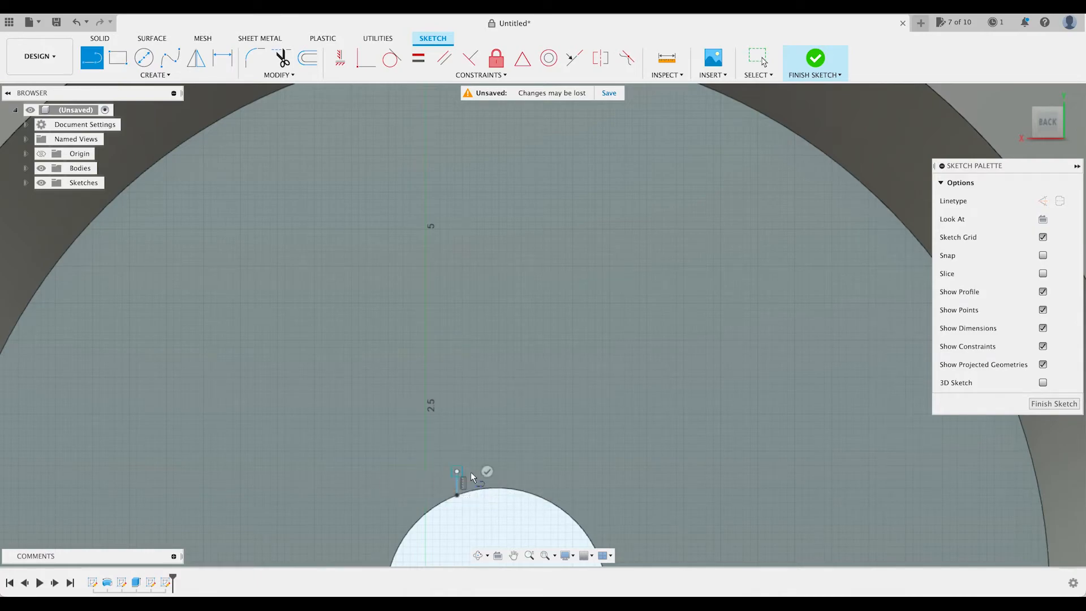
click(532, 473)
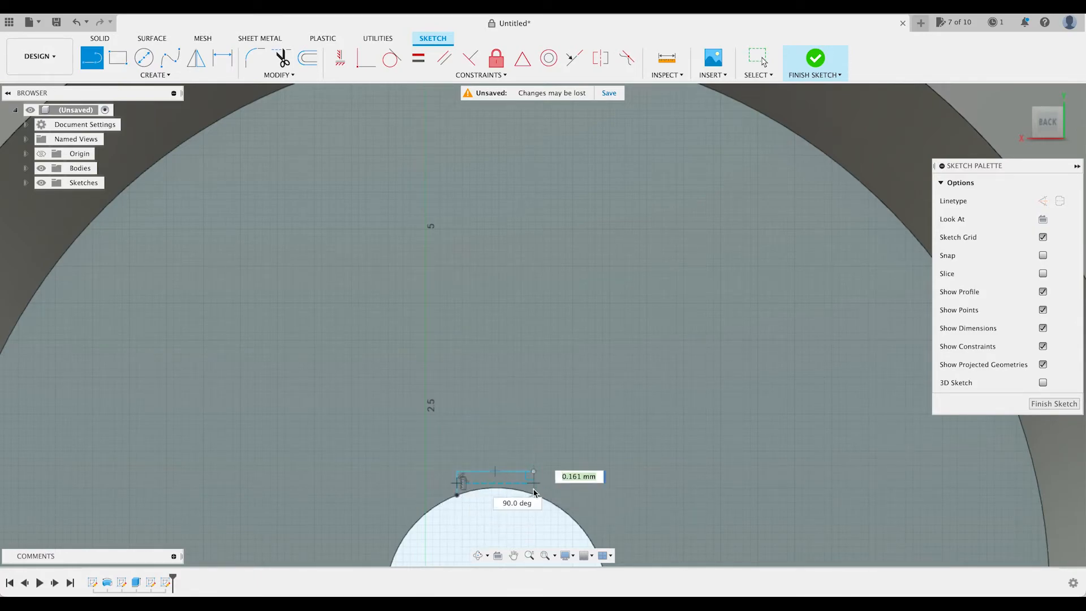
key(Escape)
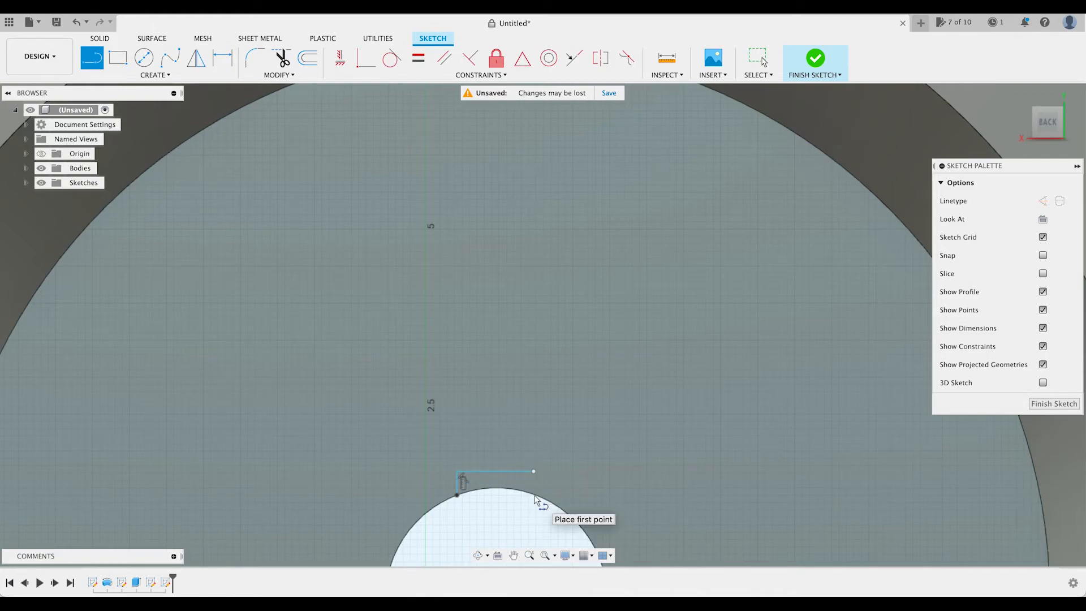
Close the small keyway outline with a vertical line between the hole's edge and the horizontal line's open end, and finish the sketch.
click(535, 496)
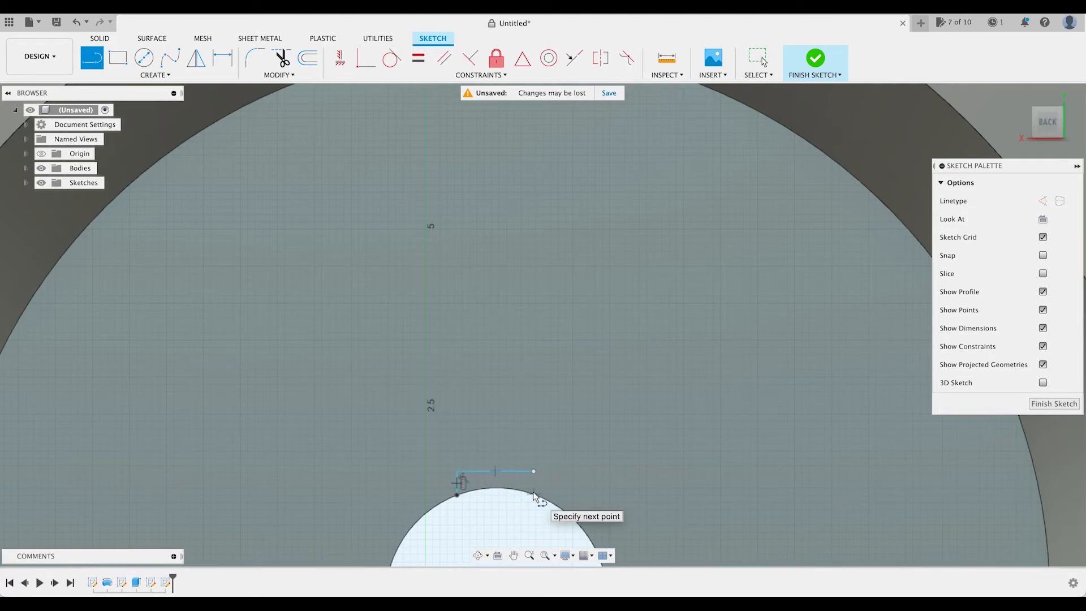
click(534, 471)
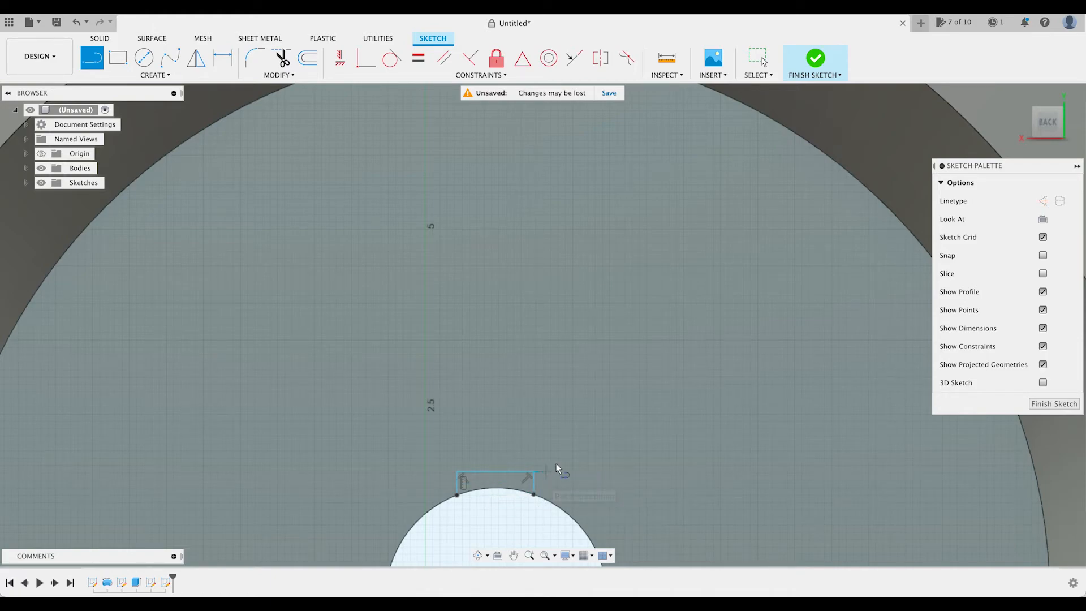
click(820, 66)
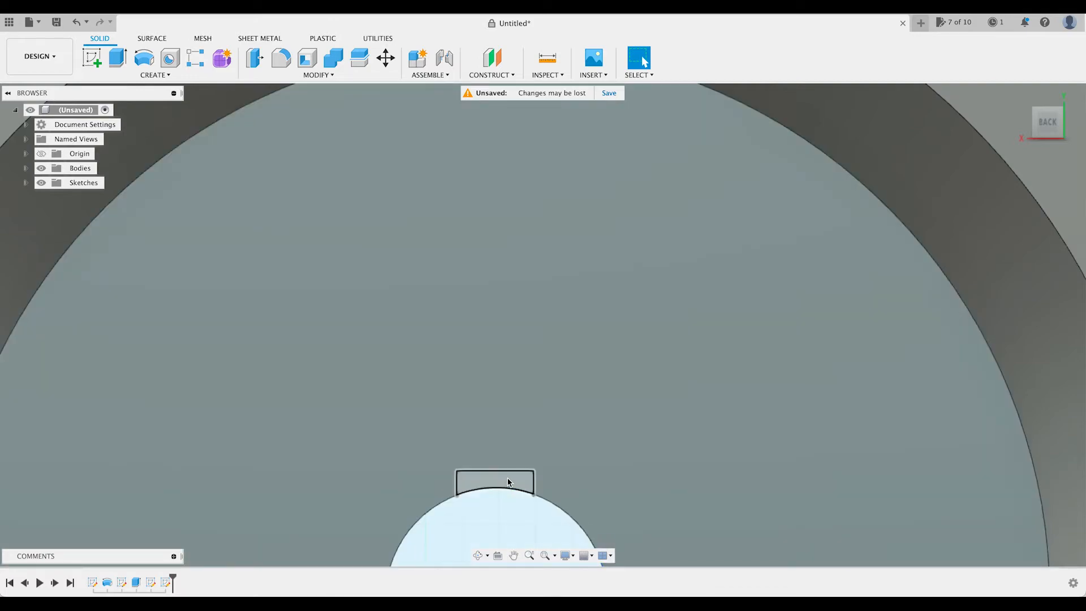
Start an Extrude of the small keyway profile above the centre hole with its extent type set to To Object.
click(508, 482)
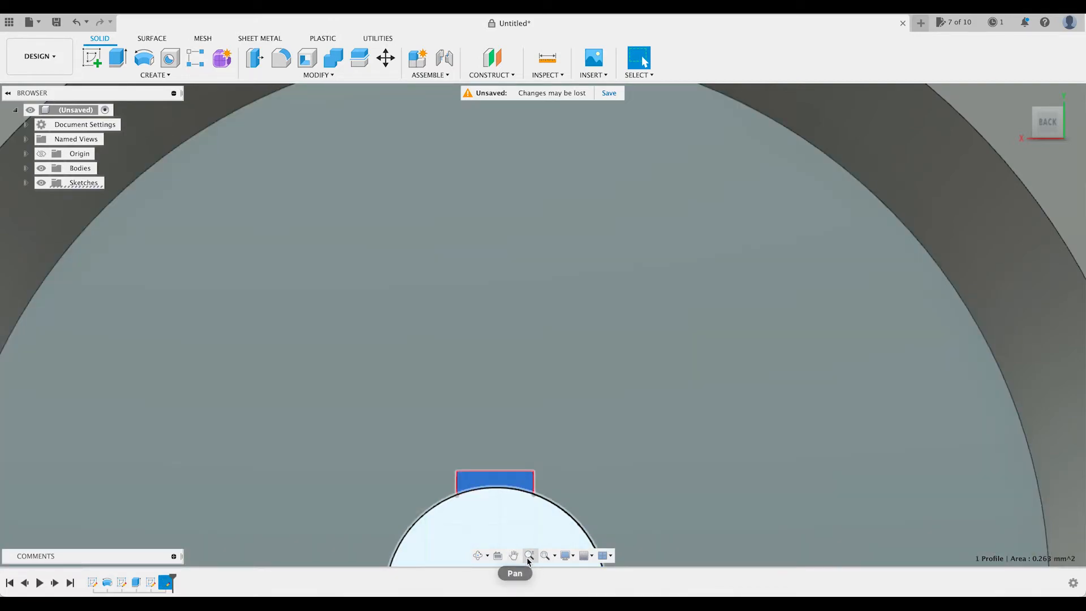
click(529, 555)
drag(609, 511, 535, 423)
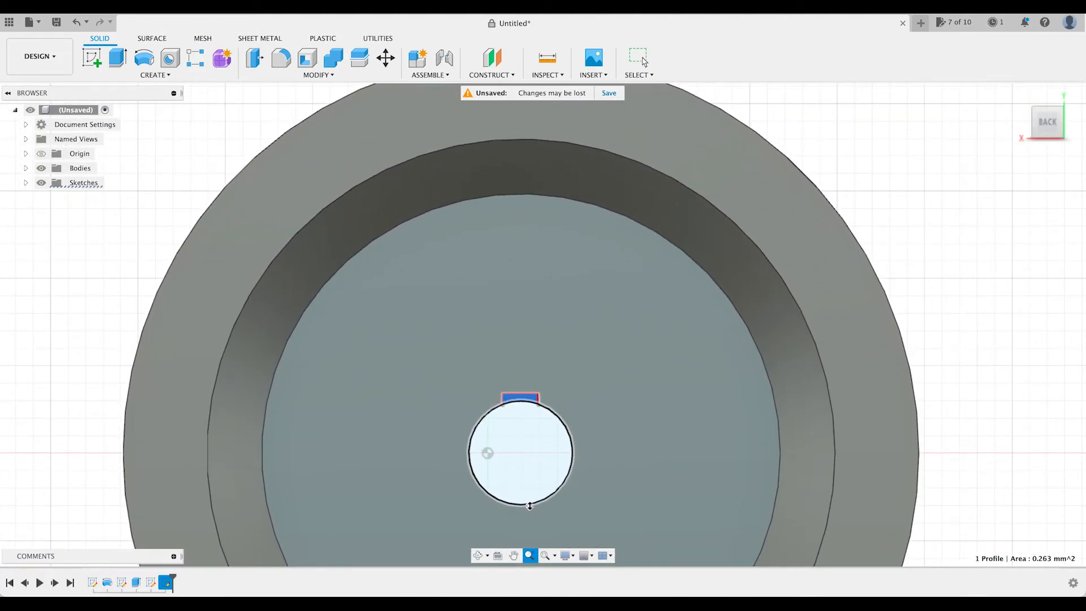
key(e)
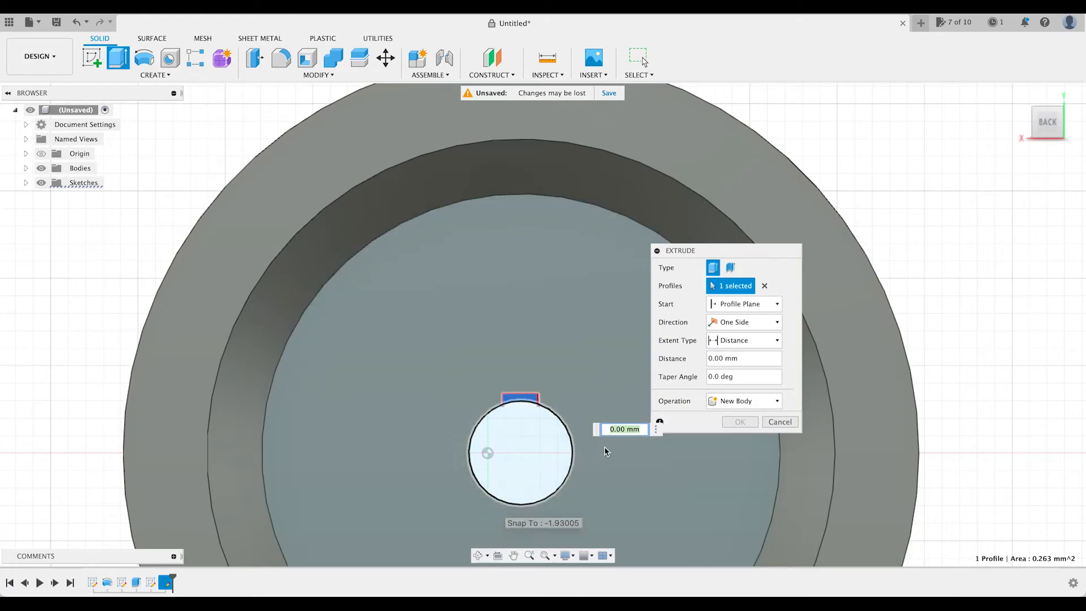
click(778, 340)
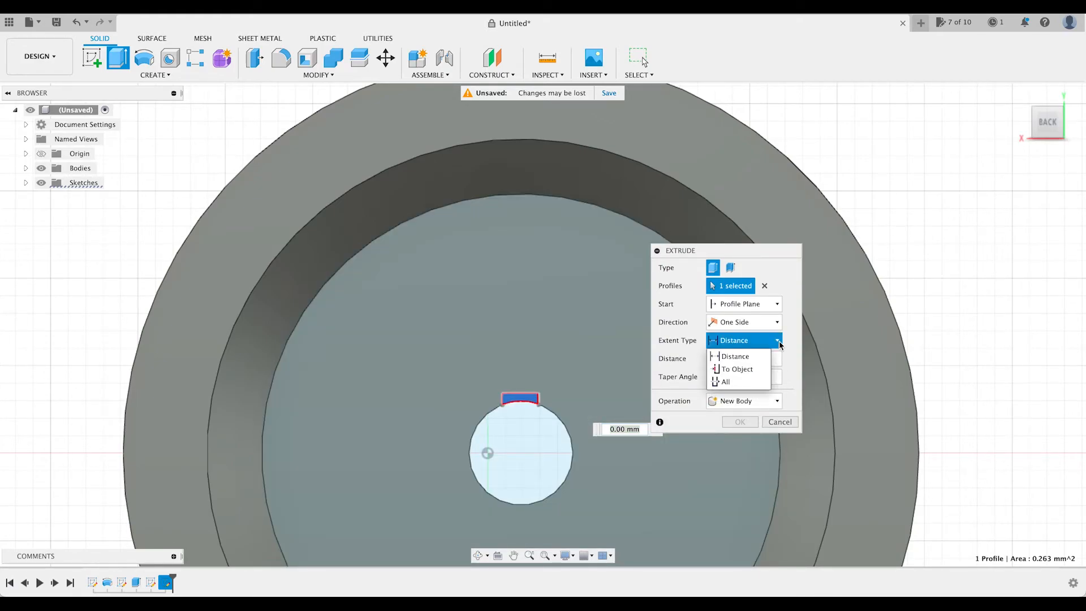
click(752, 369)
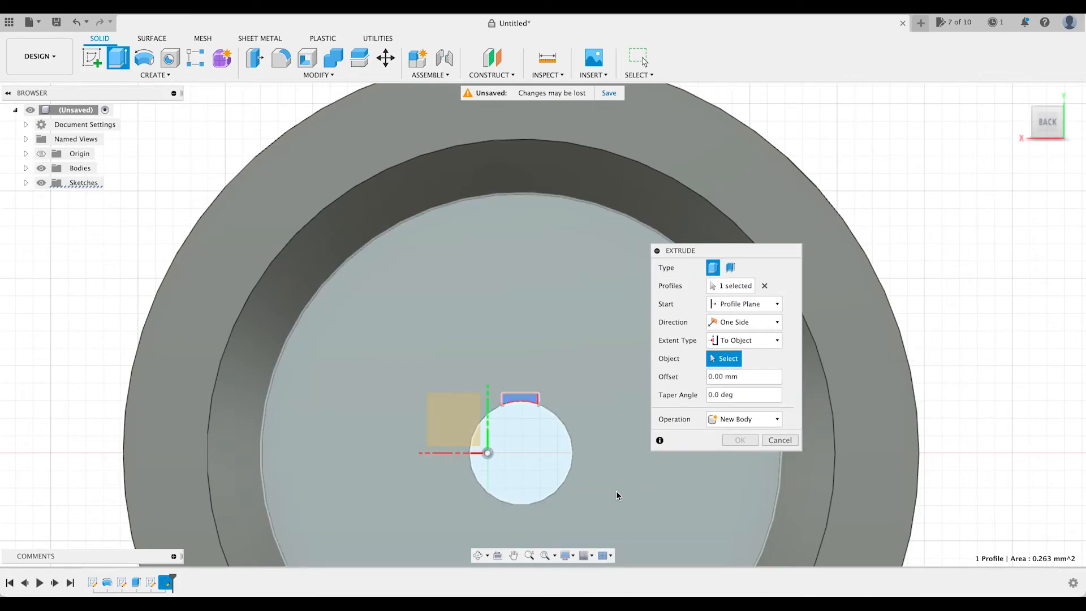
Choose the opposite recessed face as the extrusion's end object and complete the keyway as a cut through the wheel.
click(513, 555)
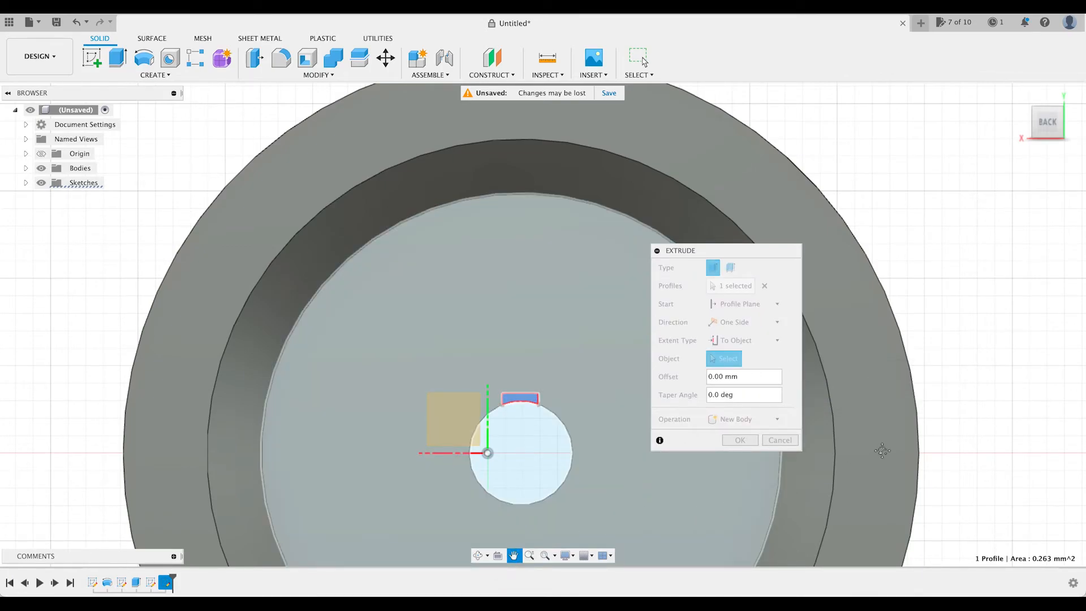
drag(1017, 417, 944, 330)
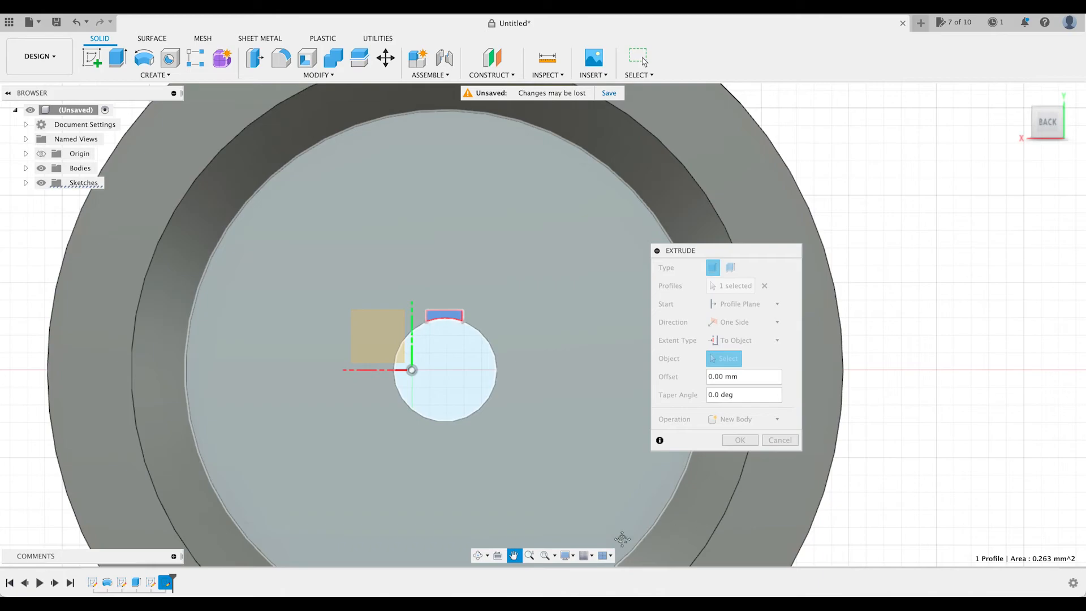
click(481, 555)
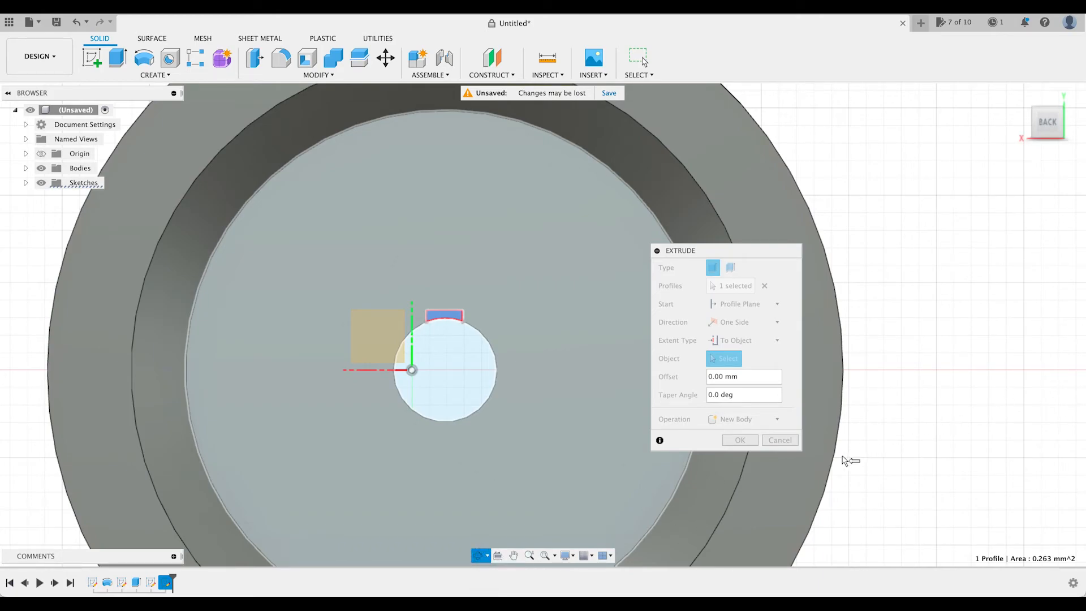
key(Escape)
click(480, 554)
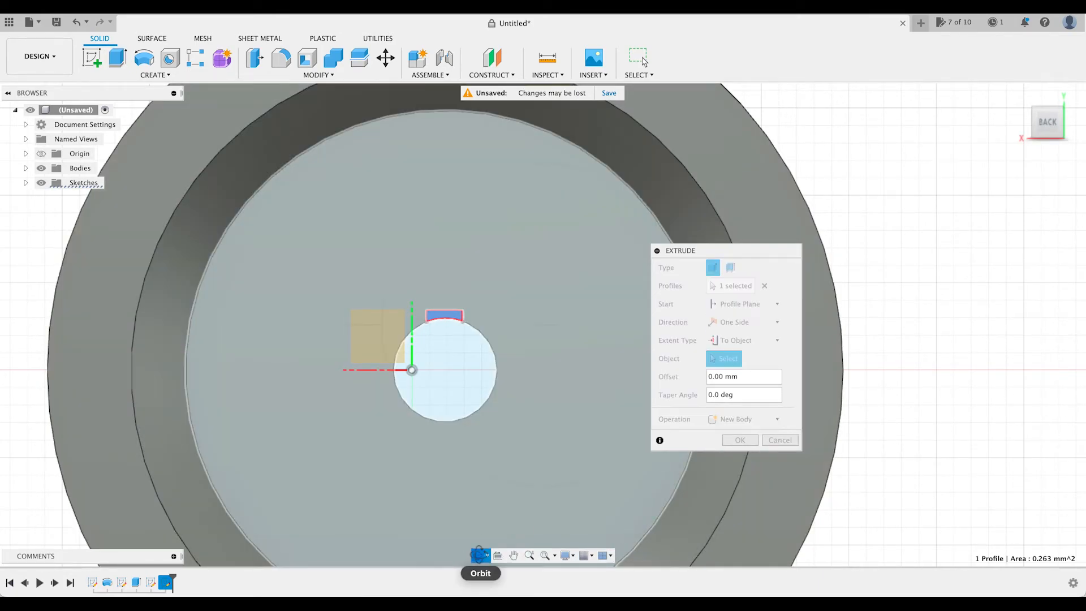
key(Escape)
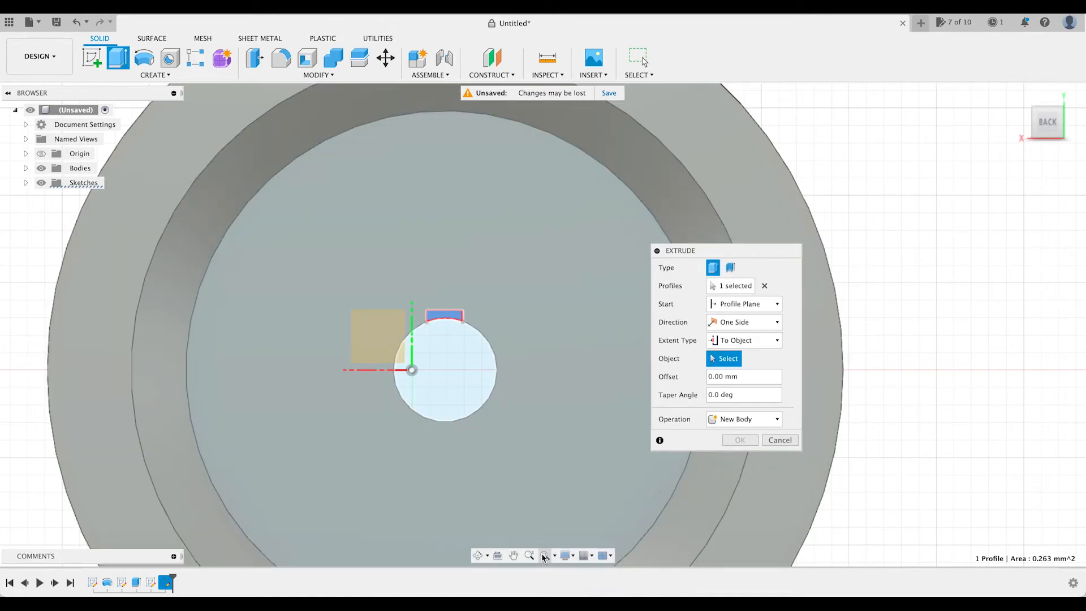
click(530, 555)
drag(857, 491, 803, 428)
click(479, 555)
drag(631, 506, 477, 511)
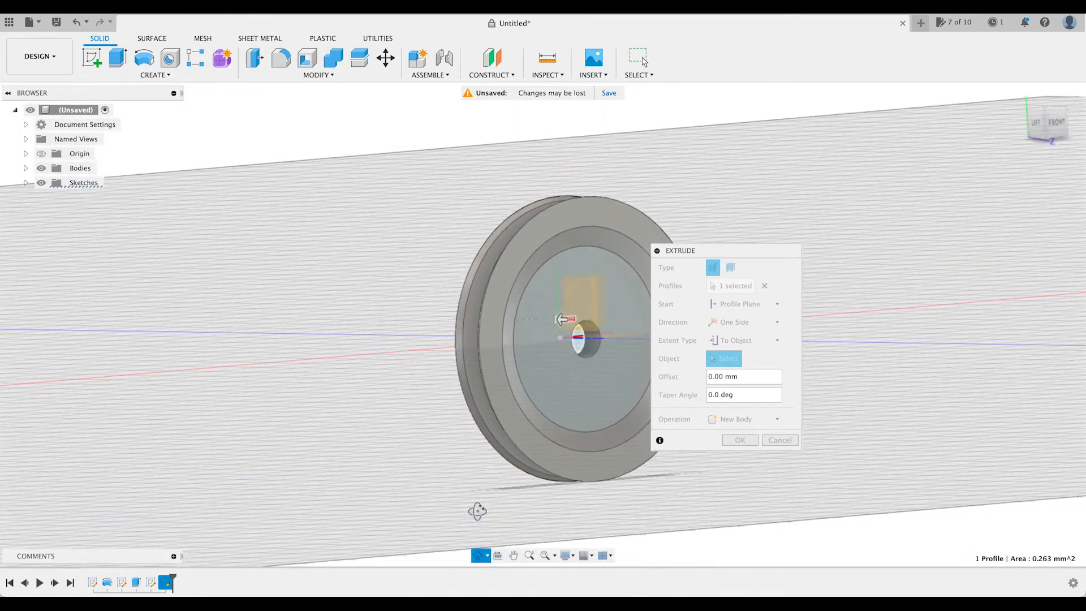
click(514, 555)
key(Escape)
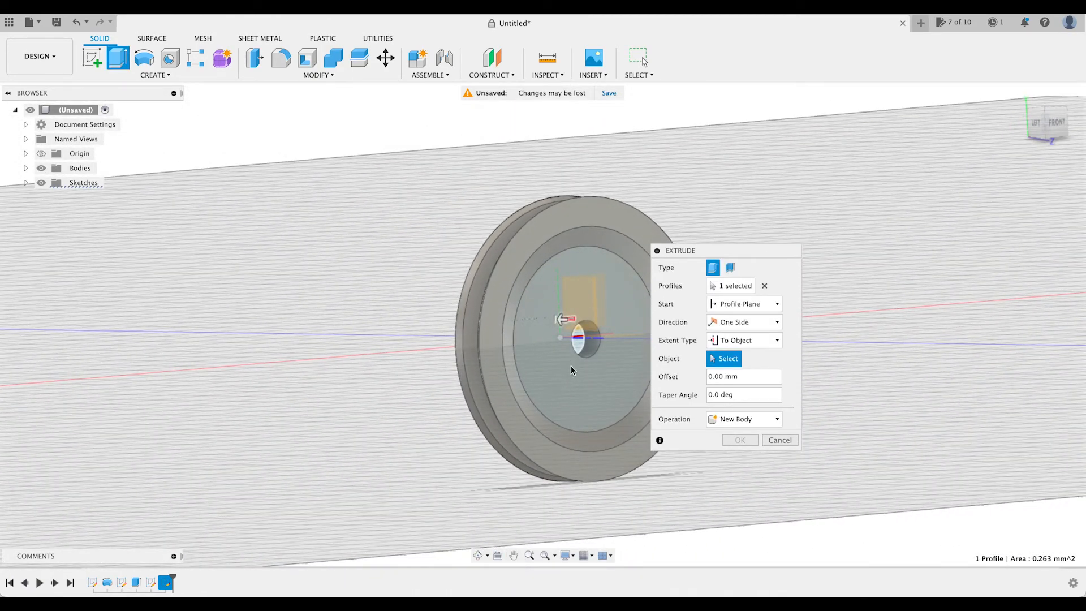
click(572, 369)
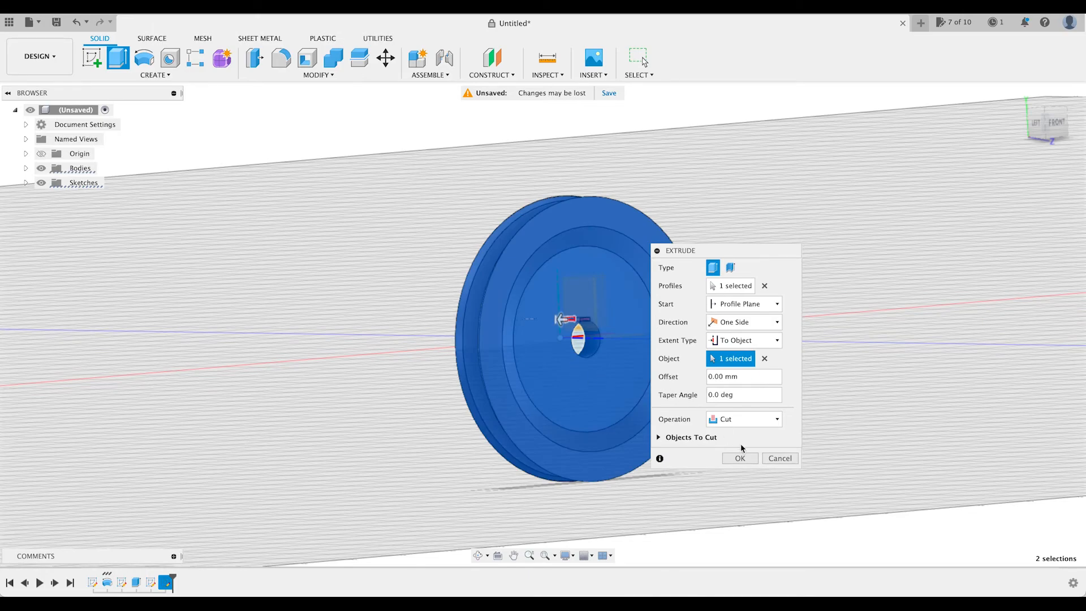
click(740, 459)
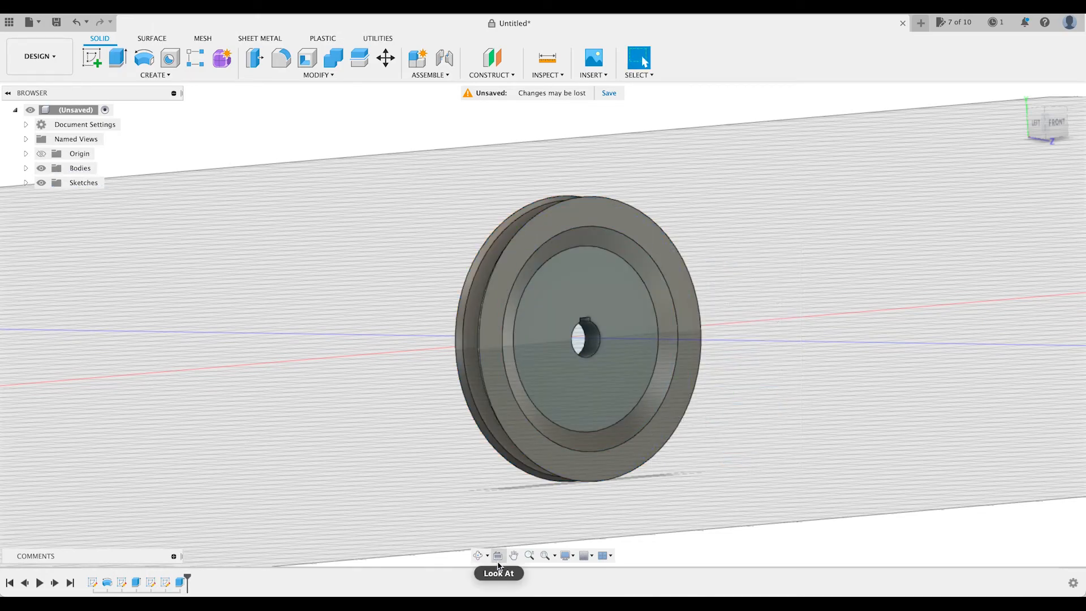
Examine the grooved wheel from several angles and look closely at the keyway in its centre hole.
click(478, 555)
drag(449, 463, 462, 517)
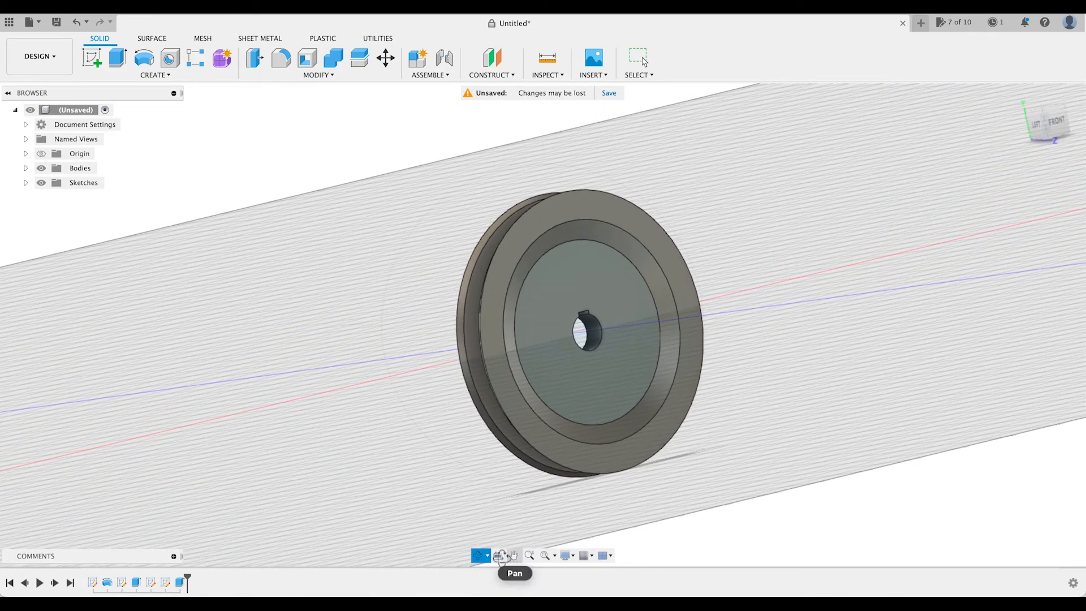
drag(561, 515, 515, 526)
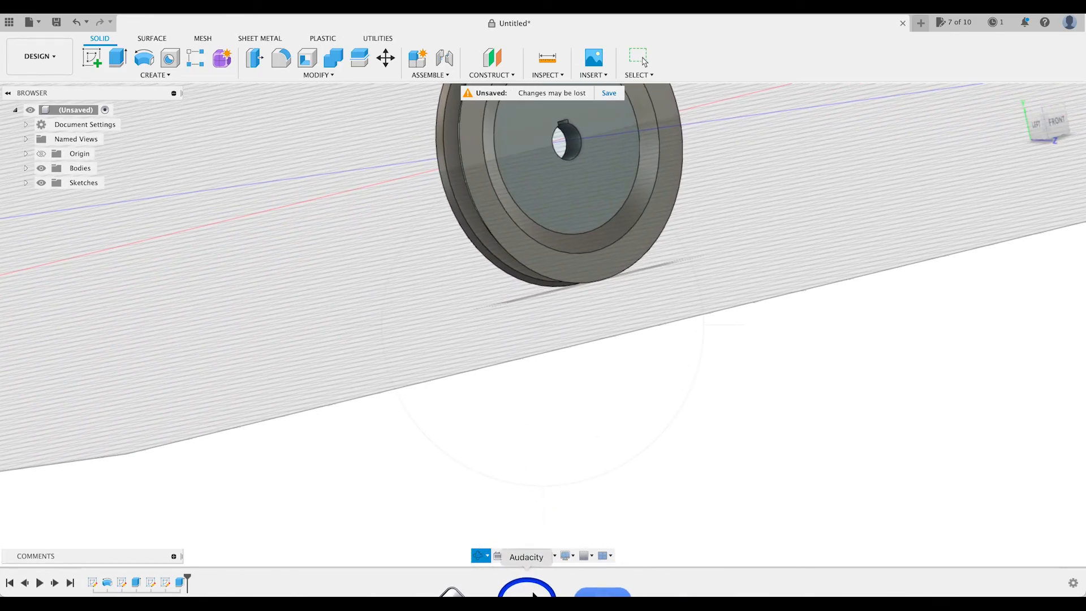
click(514, 555)
drag(626, 339, 568, 576)
drag(411, 529, 463, 543)
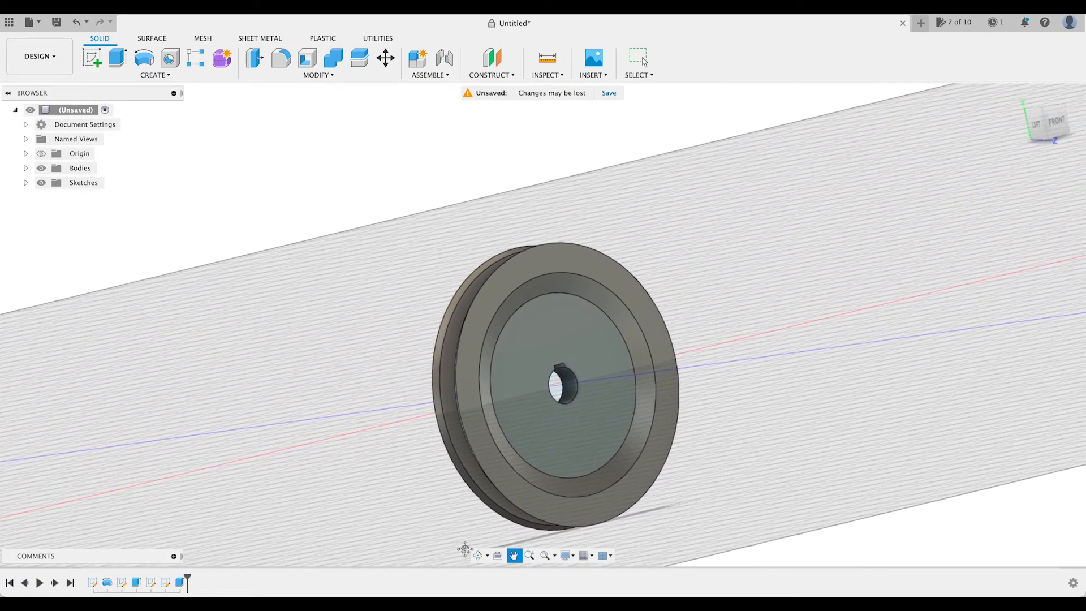
click(479, 555)
drag(727, 429, 662, 566)
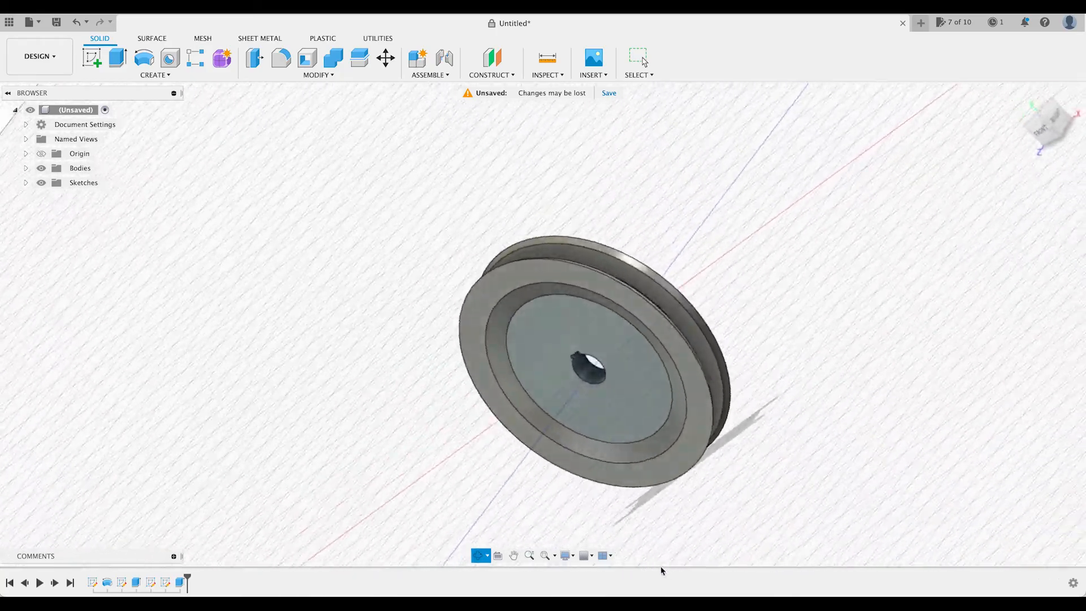
drag(746, 544, 995, 538)
shift+middle_drag(1032, 539, 1069, 564)
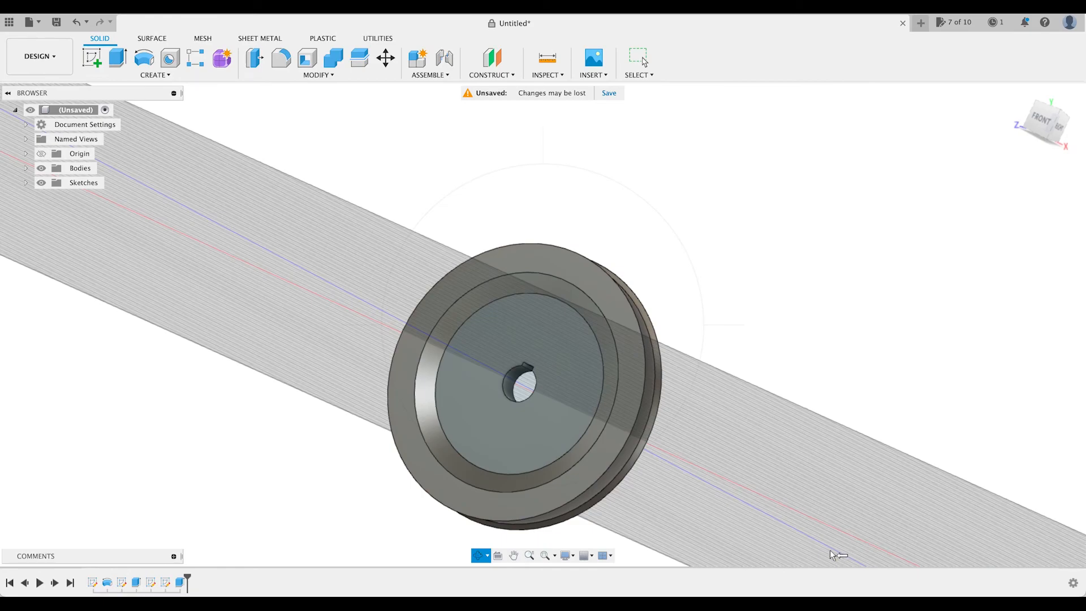
click(529, 555)
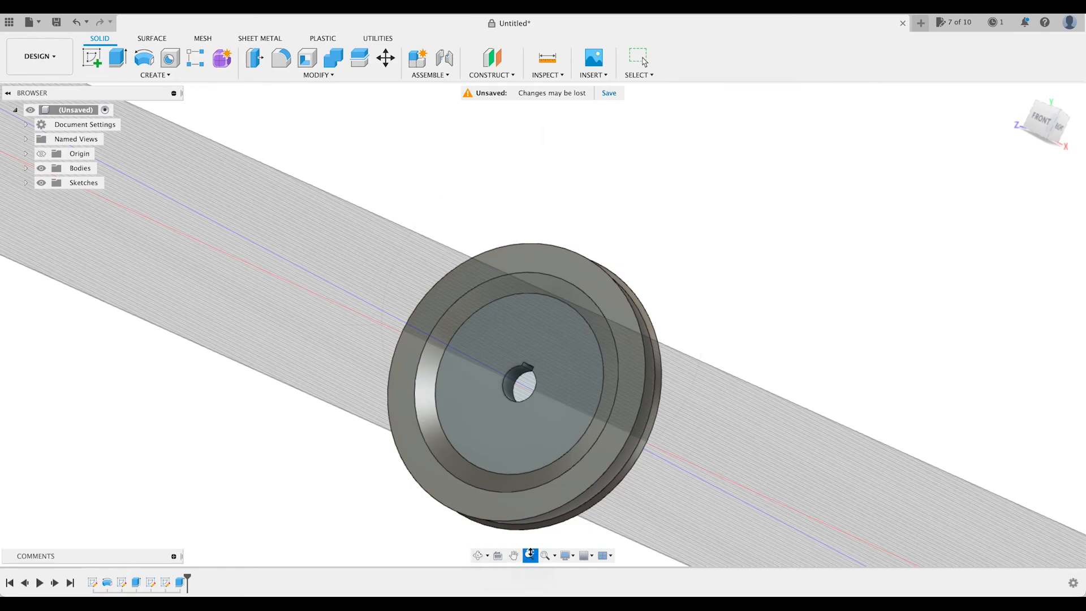
drag(627, 475, 690, 521)
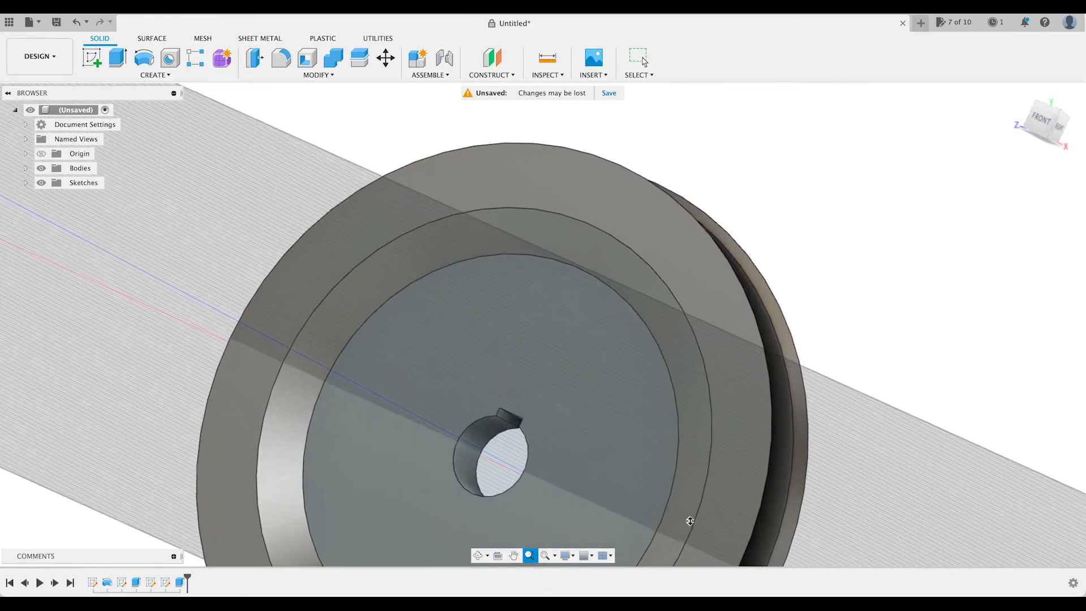